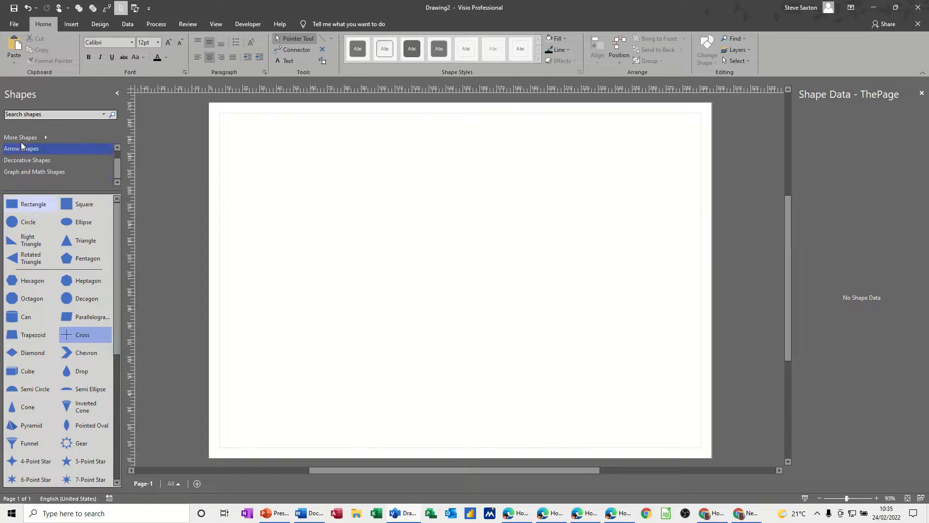
Build a house outline from a rectangle about 93 × 57 mm mid-page with a trapezoid about 93 × 30 mm directly on top
left_click_drag(25, 208, 573, 248)
left_click_drag(494, 268, 452, 271)
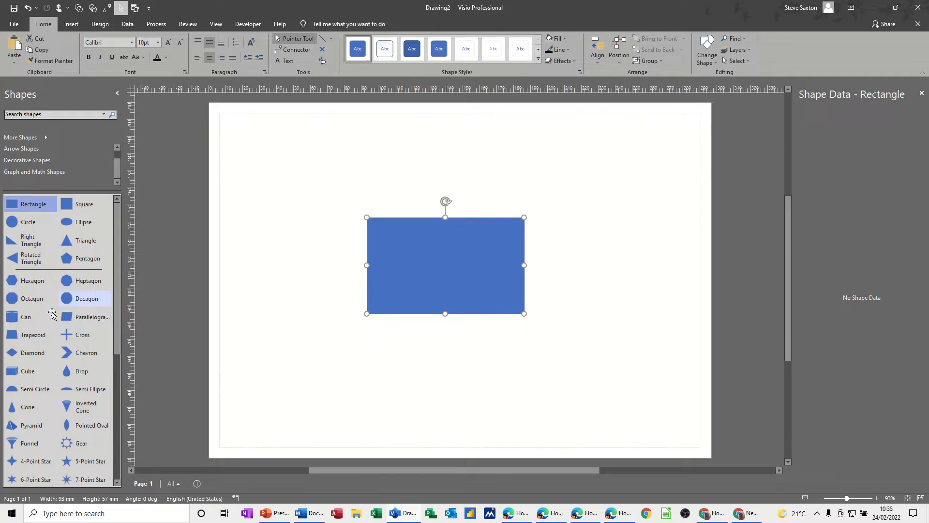
left_click_drag(29, 339, 524, 196)
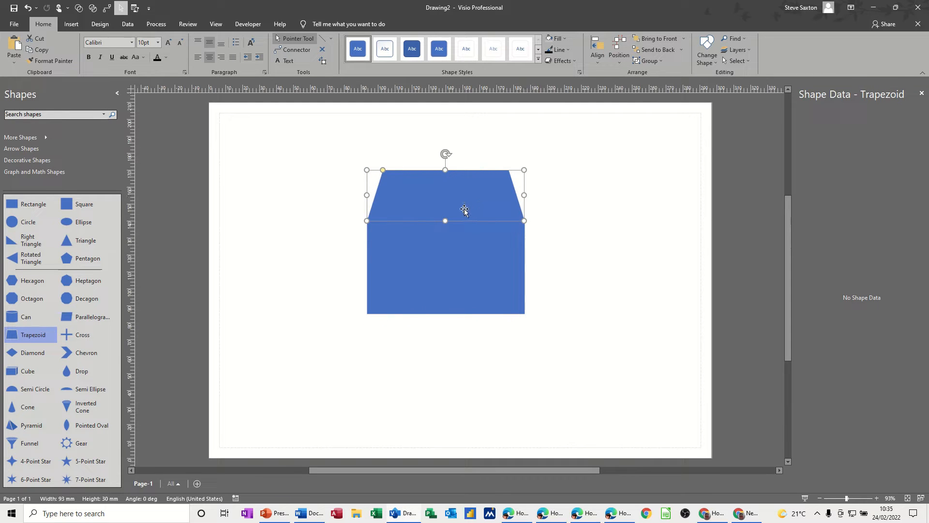
left_click_drag(463, 207, 462, 204)
Fill the rectangle forming the house body with light grey
left_click(560, 241)
left_click(492, 253)
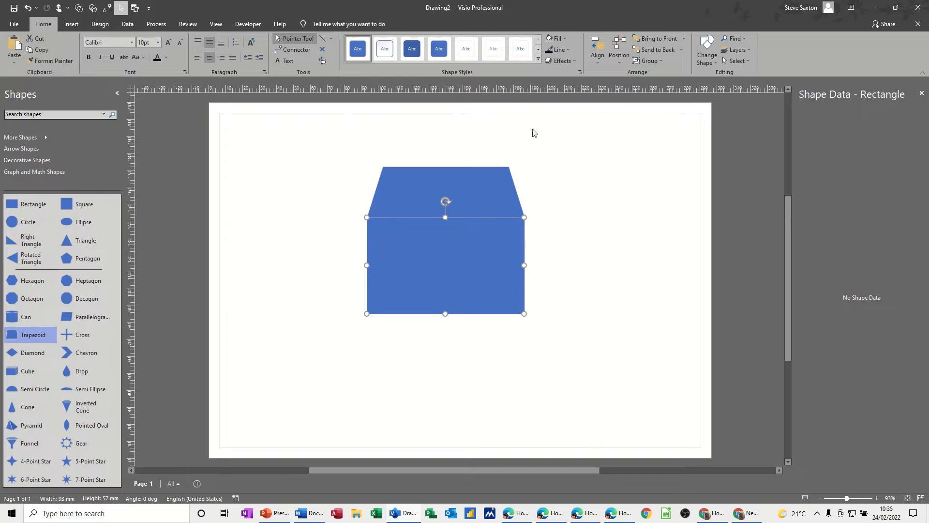
left_click(549, 38)
left_click(546, 307)
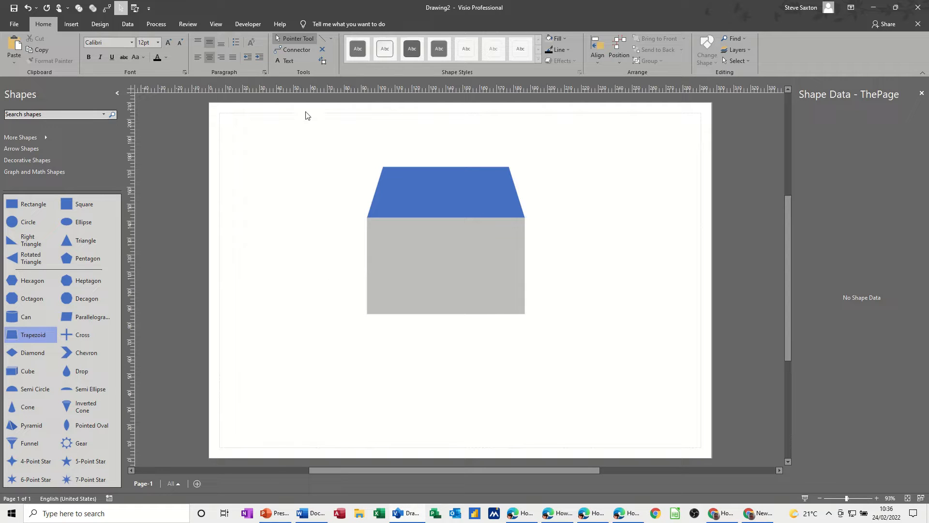
Divide the grey house body into four rooms with one vertical and one horizontal line through its centre
left_click(321, 39)
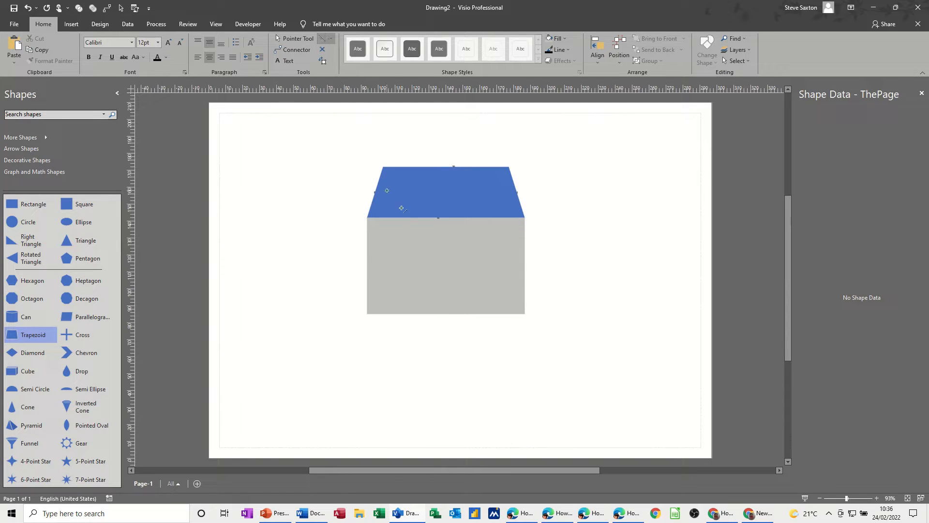
mouse_move(447, 219)
left_mouse_down()
mouse_move(449, 283)
mouse_move(435, 309)
left_mouse_up()
left_click_drag(367, 267, 525, 266)
left_click(294, 39)
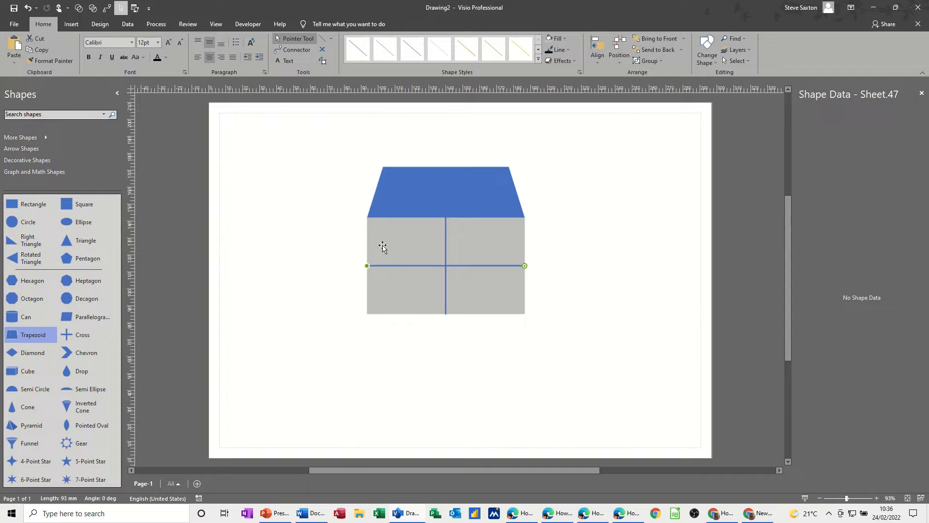
left_click(344, 264)
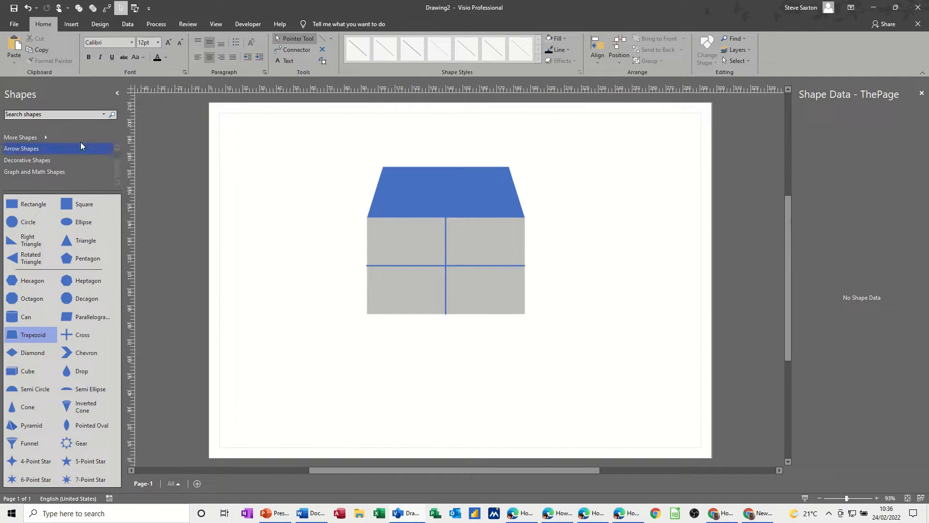
Search the shapes for "toilet" and place Toilet (side) against the outer wall of the upper-left room, standing on the floor line
left_click(53, 115)
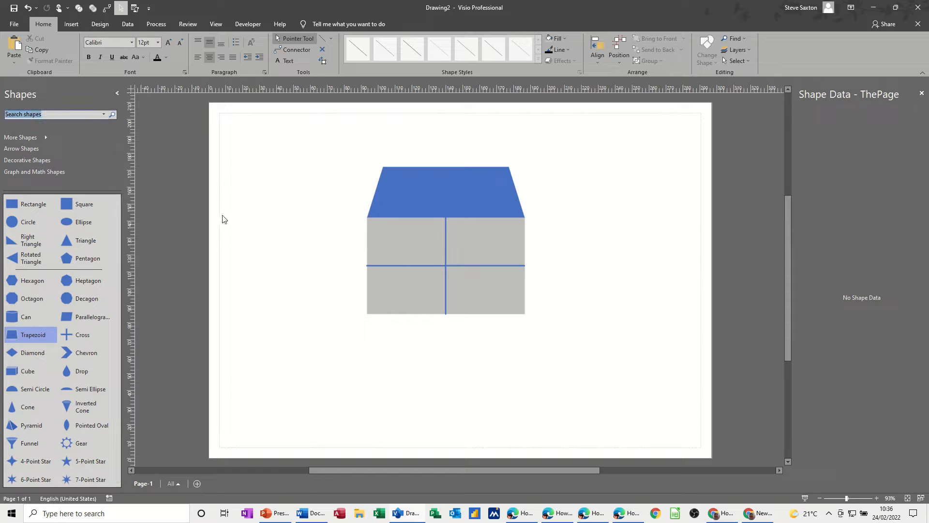
type("toilet")
key("Return")
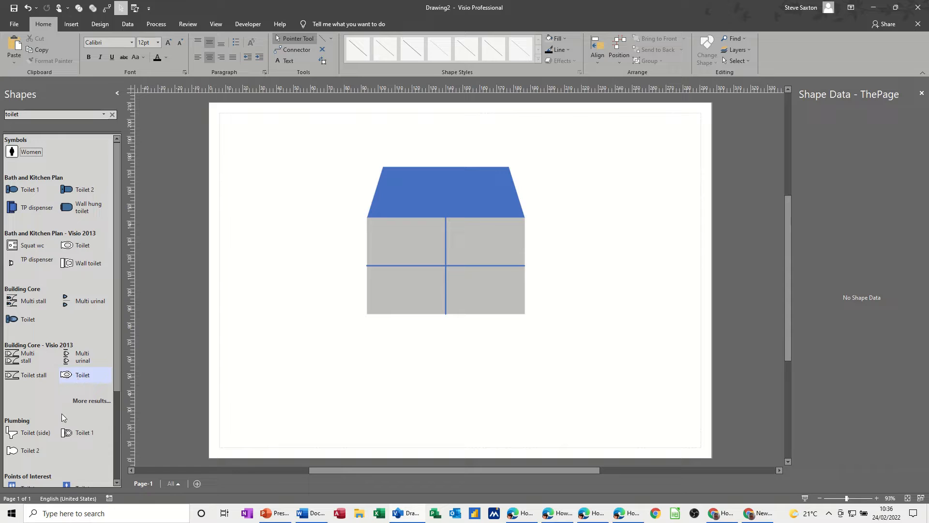
left_click_drag(15, 438, 371, 258)
left_click(300, 290)
left_click(375, 259)
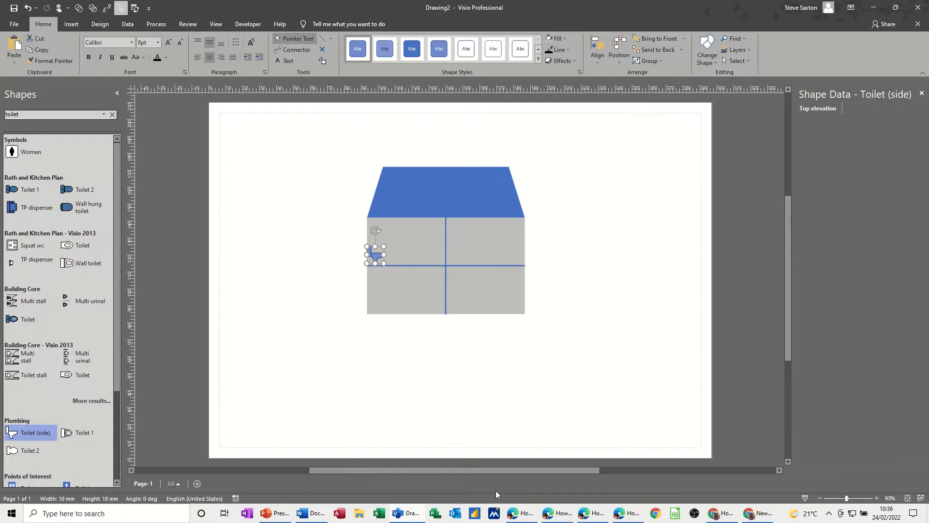
key("ctrl+z")
left_click(250, 303)
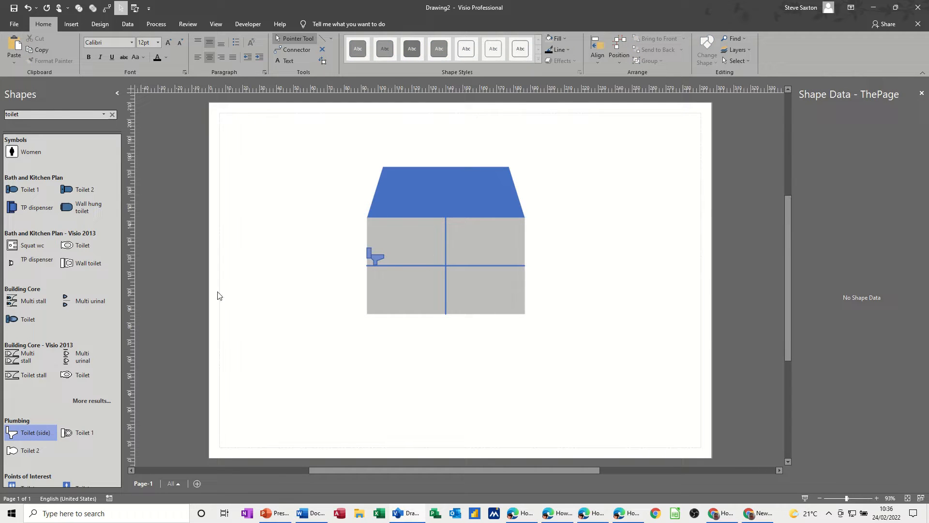
Search the shapes for "sink"
double_click(31, 112)
type("sink")
key("Return")
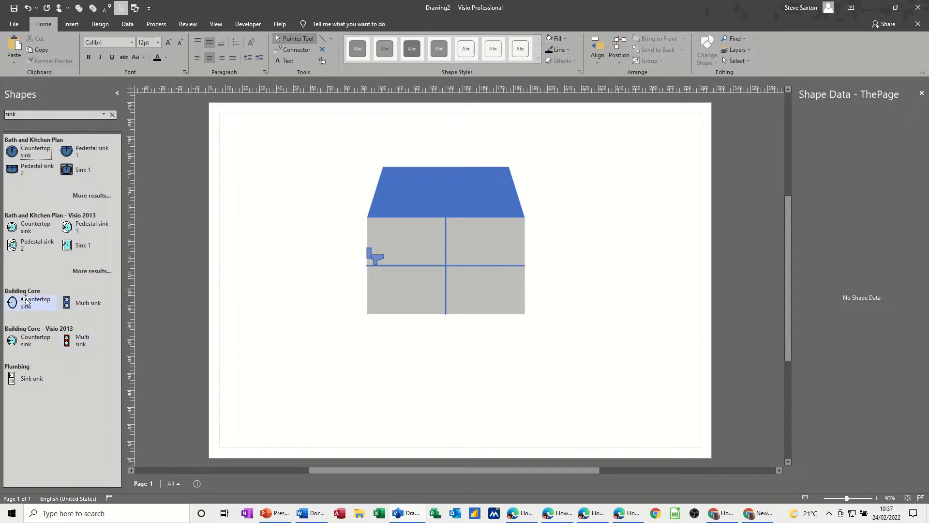
Search the shapes for "basin" and place the Basin(side) shape on the blank page left of the house
left_click(29, 112)
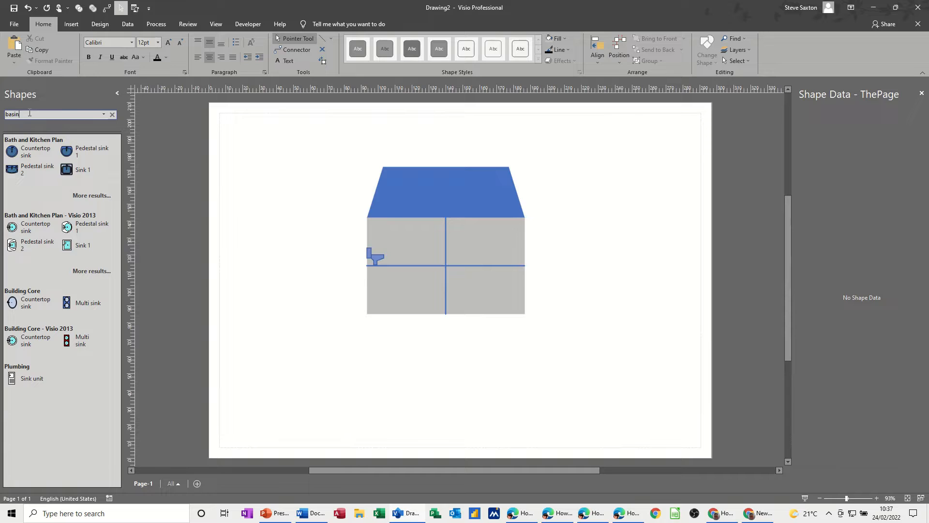
key("Return")
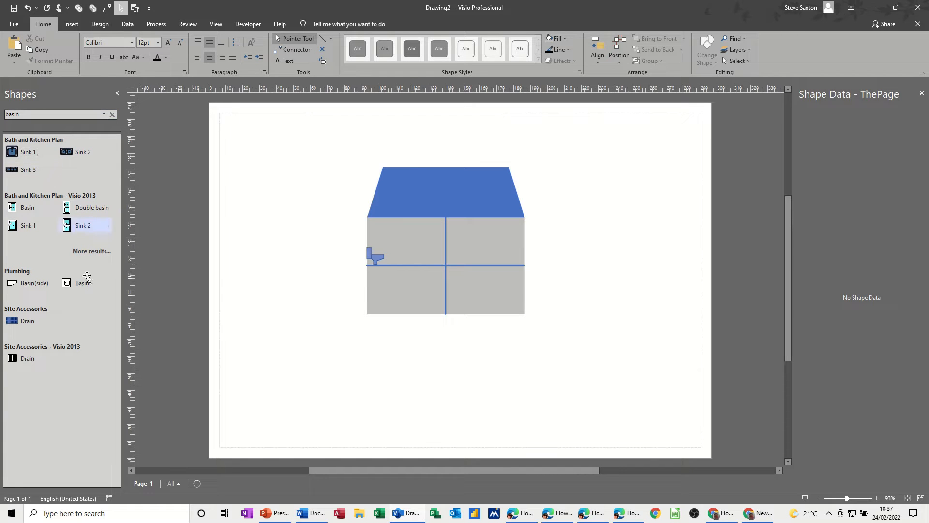
left_click_drag(34, 283, 256, 261)
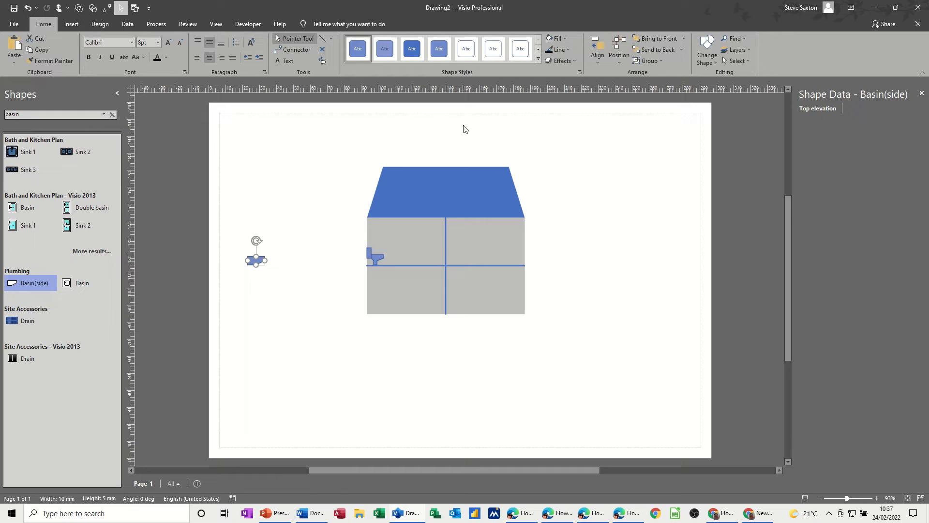
Flip the basin horizontally and move it into the upper-left room against the central wall
left_click(620, 50)
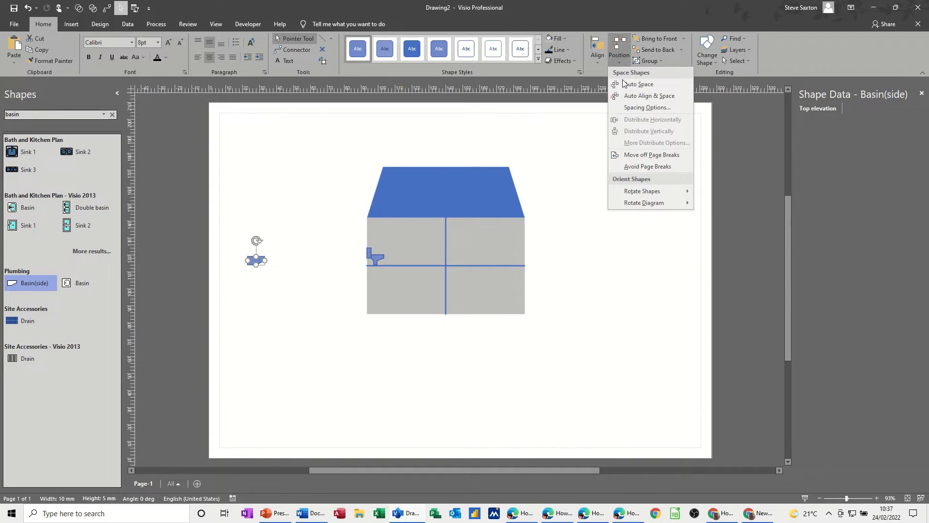
mouse_move(641, 193)
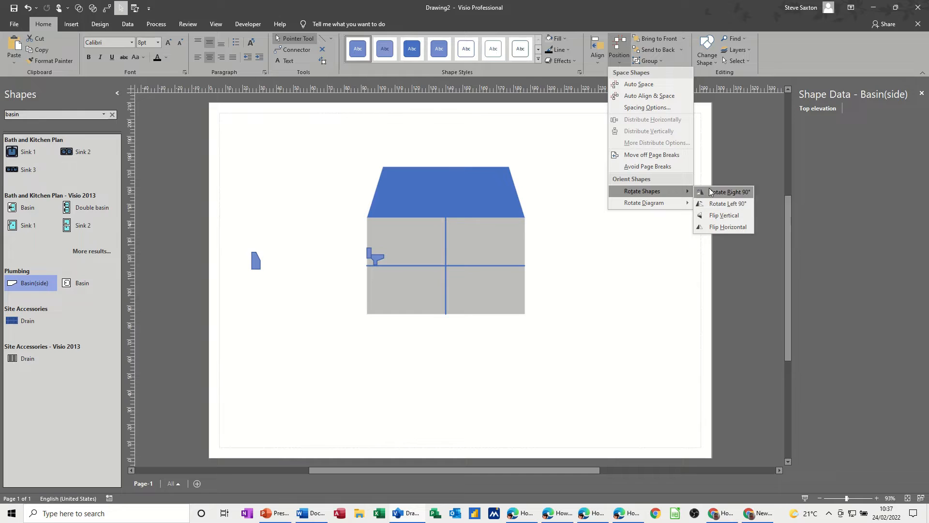
left_click(716, 229)
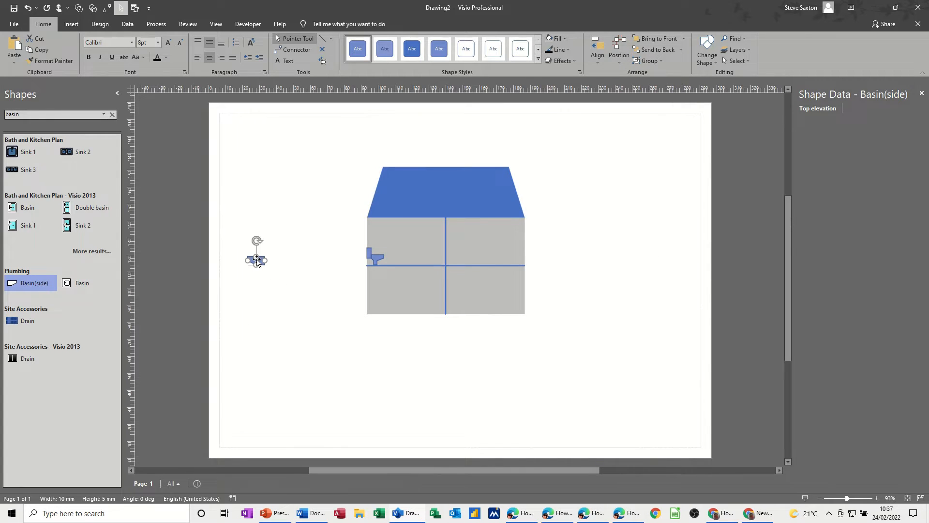
left_click_drag(257, 262, 436, 249)
left_click(314, 274)
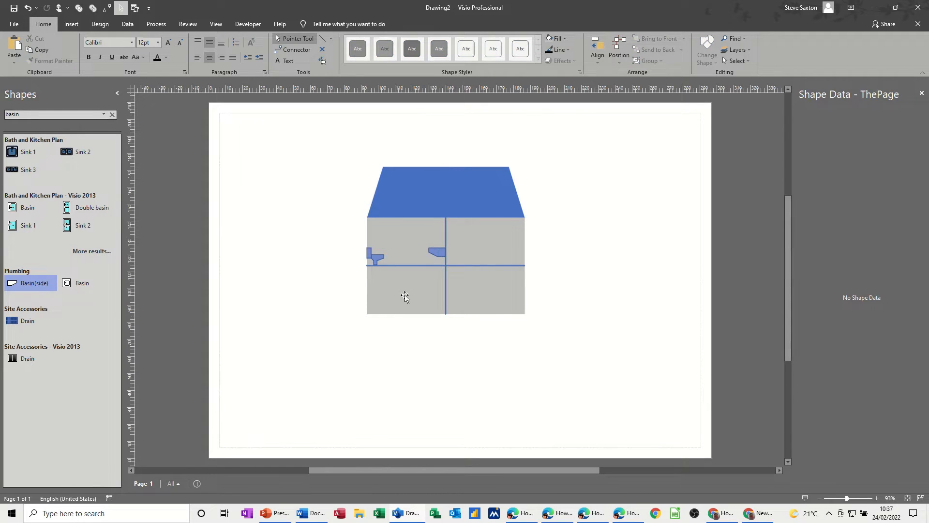
Search the shapes for "bath" and place Bath (side) in the upper-right room, against the central wall and resting on the floor line
left_click(24, 115)
type("bath")
key("Return")
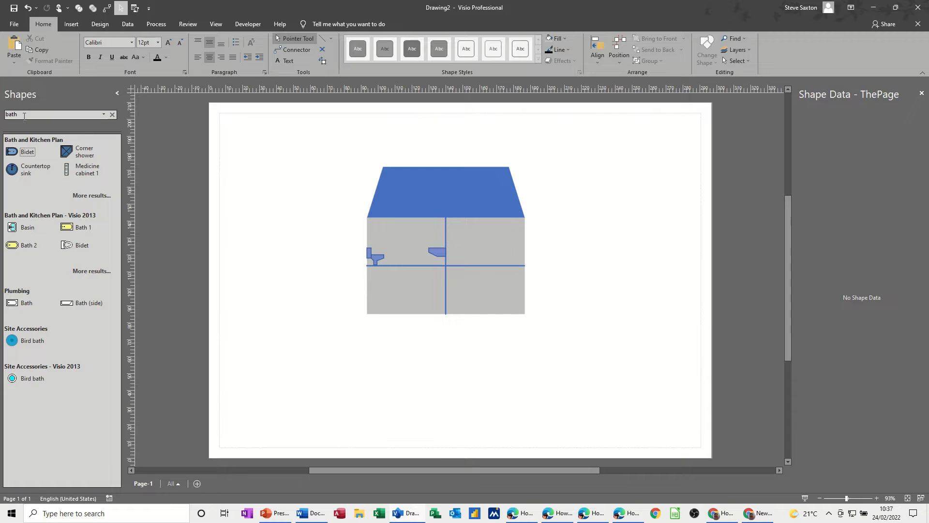
left_click(76, 304)
left_click_drag(76, 304, 460, 258)
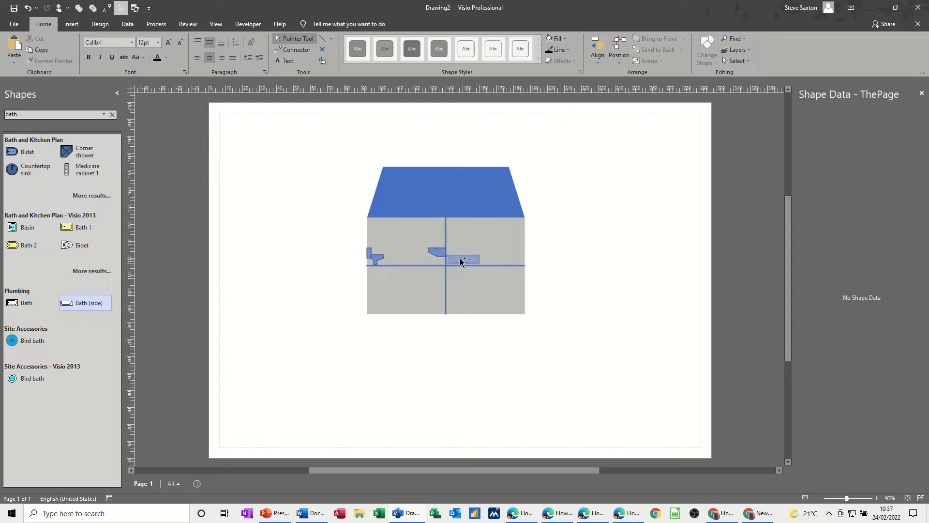
left_click_drag(460, 260, 461, 259)
left_click(304, 335)
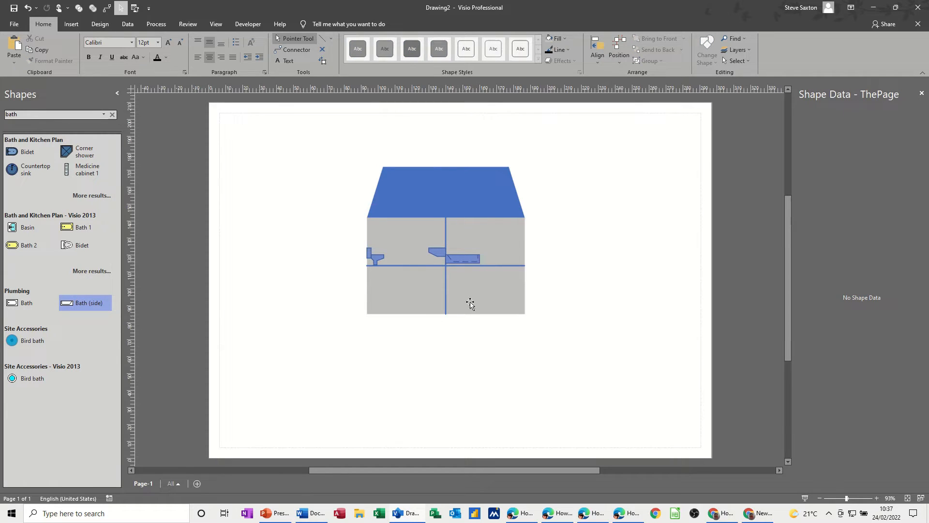
left_click(462, 259)
key("ctrl+z")
left_click(286, 263)
Clear the shape search and add a red circle about 15 mm wide at the lower left of the page
left_click(112, 115)
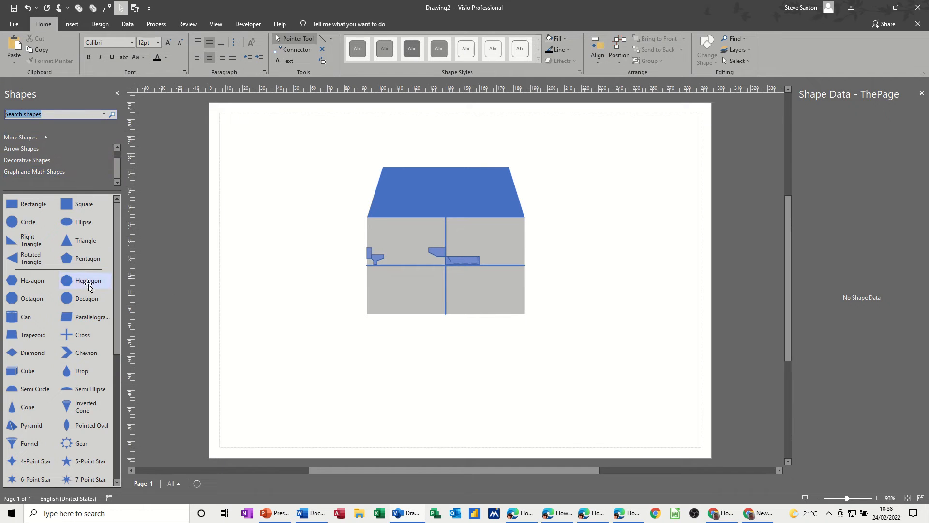
left_click_drag(28, 222, 280, 371)
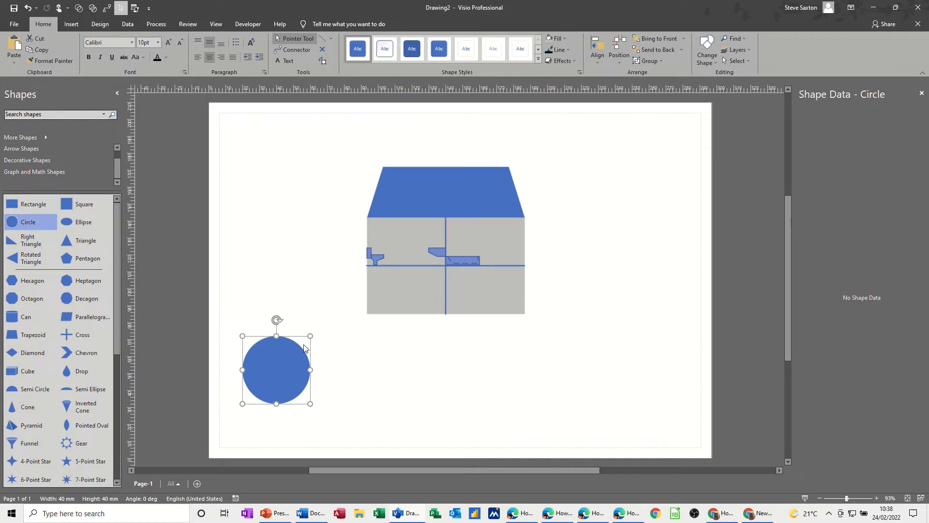
left_click_drag(310, 336, 268, 381)
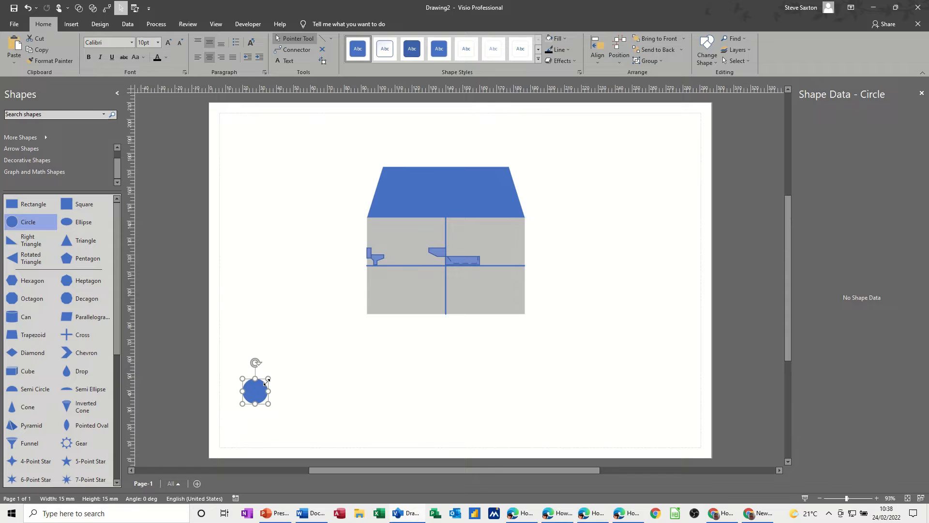
left_click(560, 39)
left_click(557, 145)
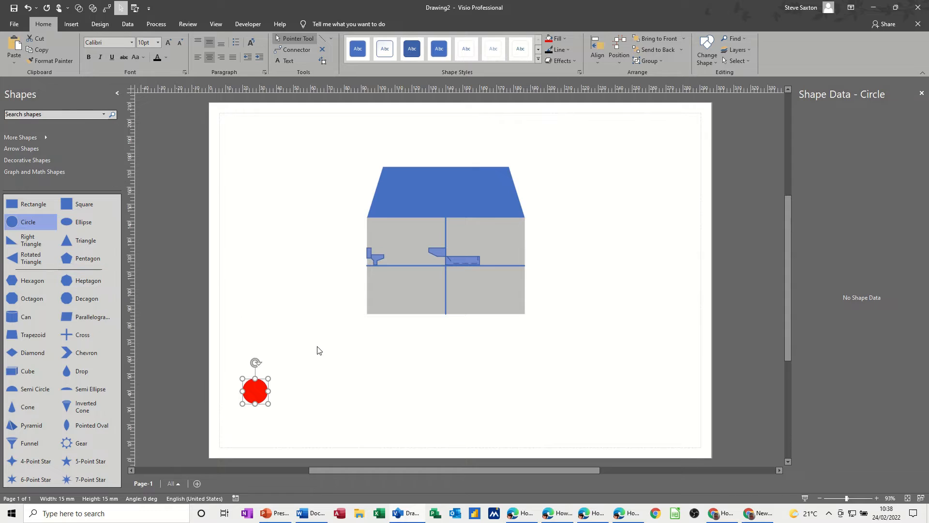
Duplicate the red circle, fill the copy with orange, and place it slightly smaller to the right of the original
key("ctrl+d")
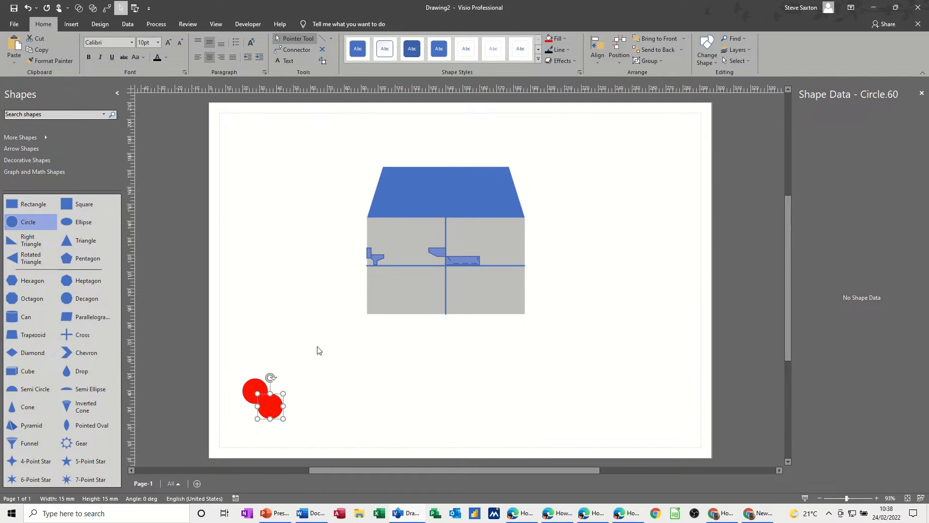
left_click(563, 41)
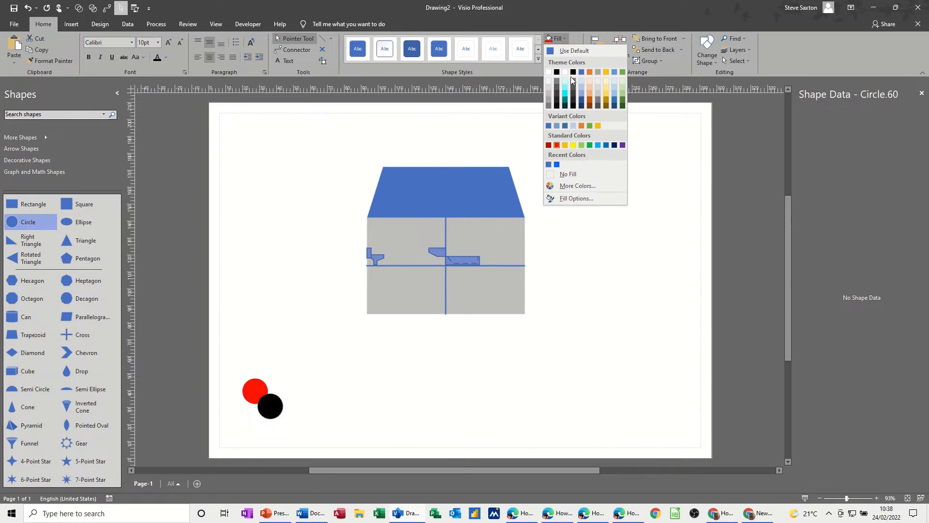
left_click(565, 145)
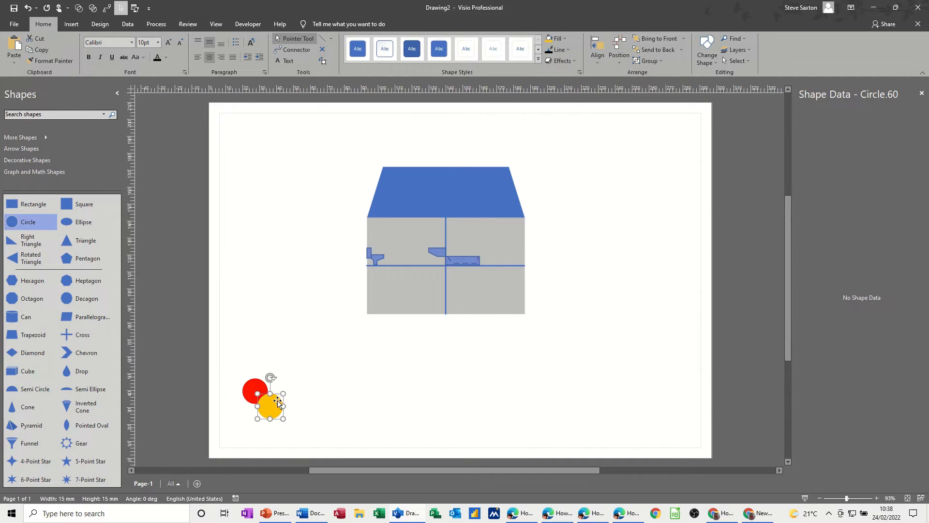
mouse_move(278, 402)
left_mouse_down()
mouse_move(302, 390)
mouse_move(286, 391)
left_mouse_up()
left_click(221, 342)
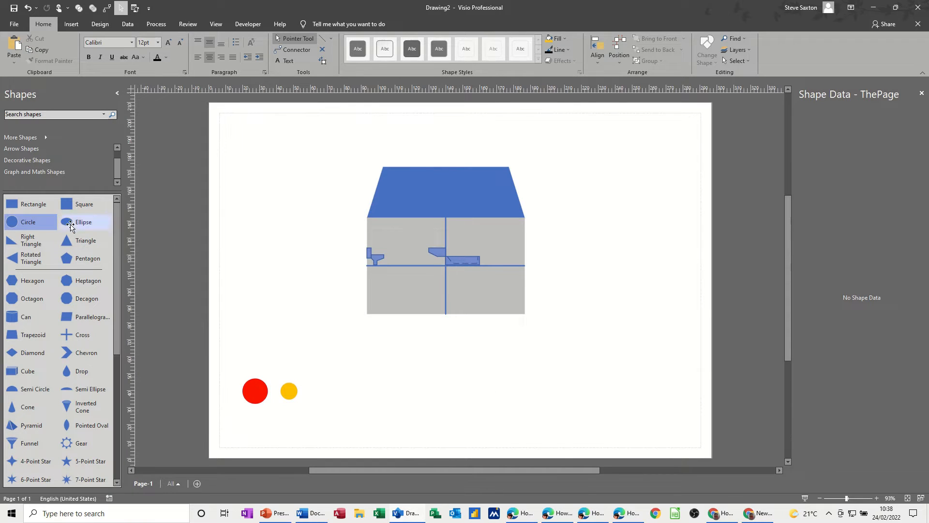
Add a rectangle about 296 × 84.5 mm covering the page below the house and send it behind the circles
left_click_drag(30, 204, 710, 350)
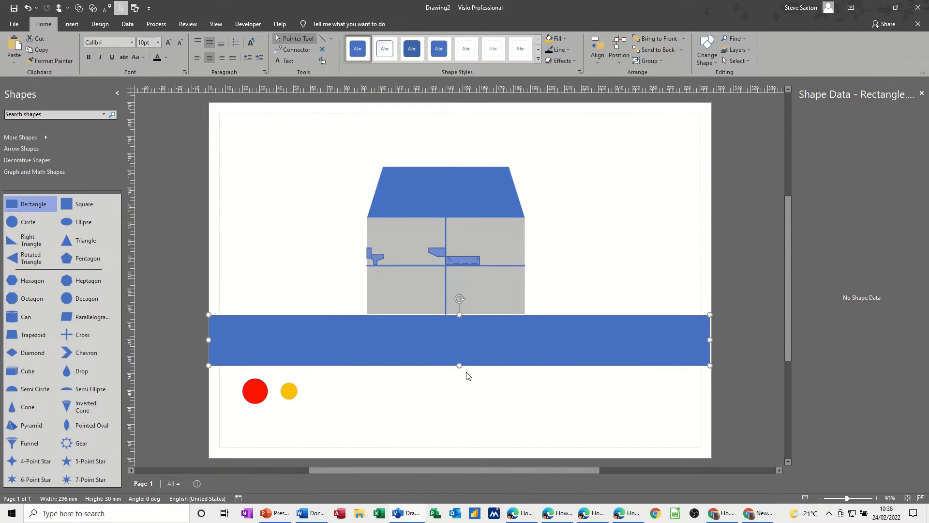
left_click_drag(461, 367, 475, 457)
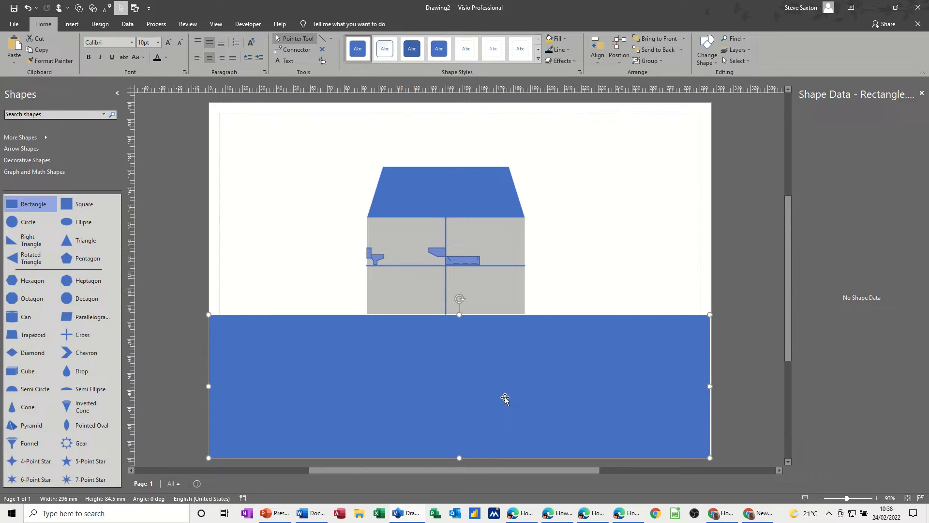
left_click(661, 50)
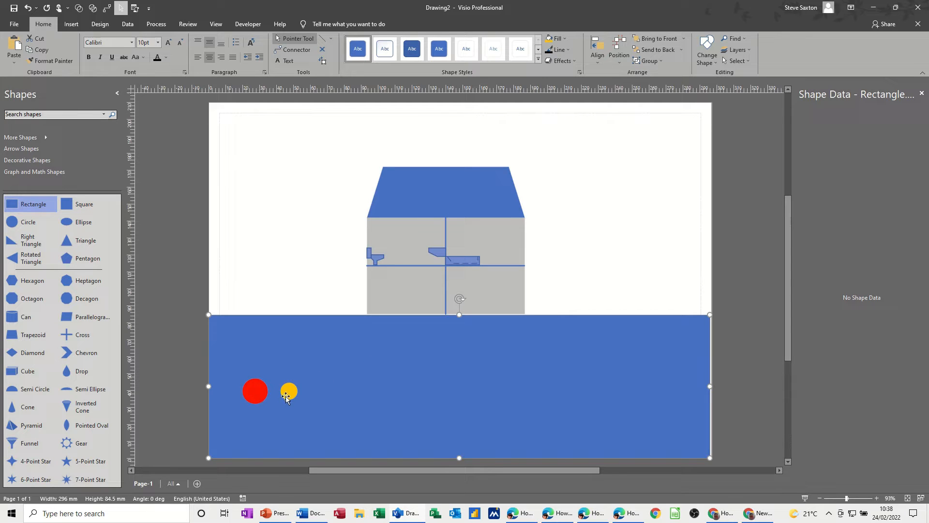
left_click(249, 266)
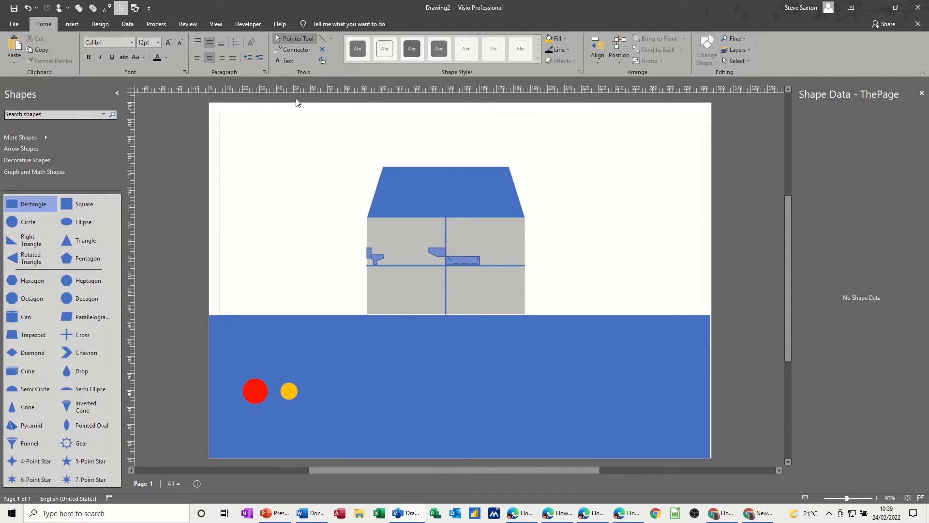
Draw a vertical line about 54 mm long from the base of the toilet down into the ground area
left_click(321, 38)
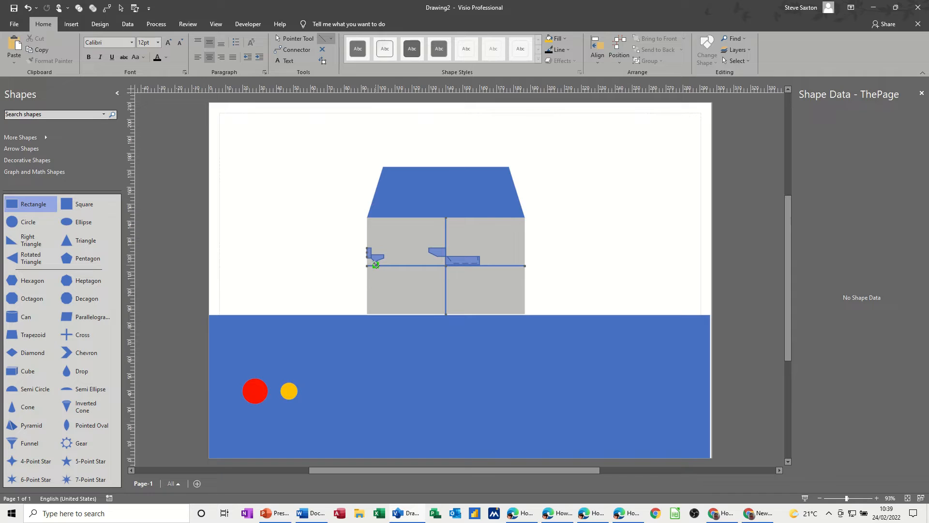
left_click_drag(376, 266, 375, 354)
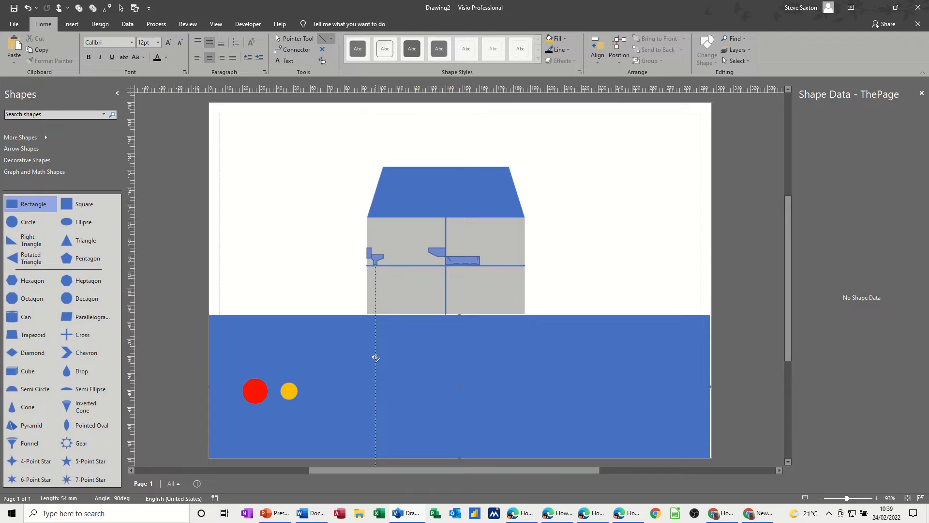
left_click_drag(375, 357, 376, 357)
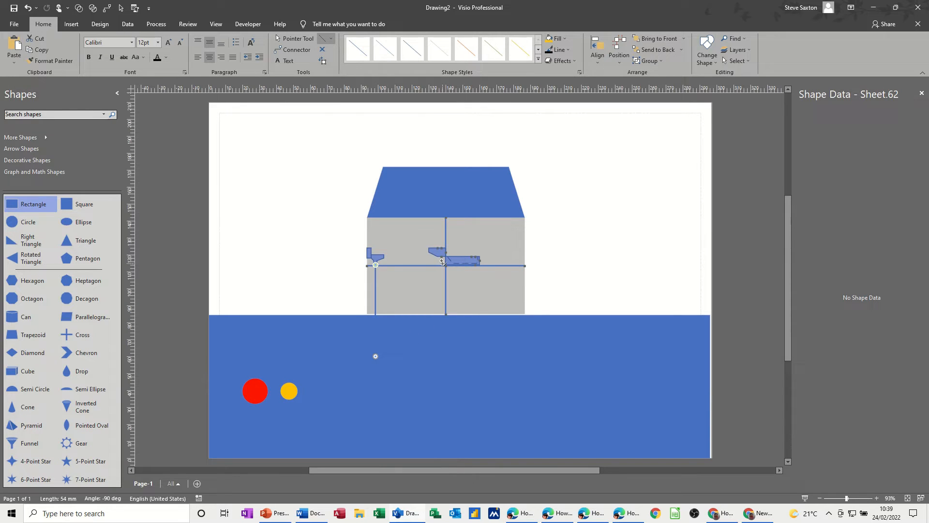
Draw a line about 14 mm down from the basin and an L-shaped line about 61.5 × 11.5 mm from the bath's right end to the toilet's pipe
left_click_drag(441, 262, 442, 281)
left_click_drag(481, 261, 375, 281)
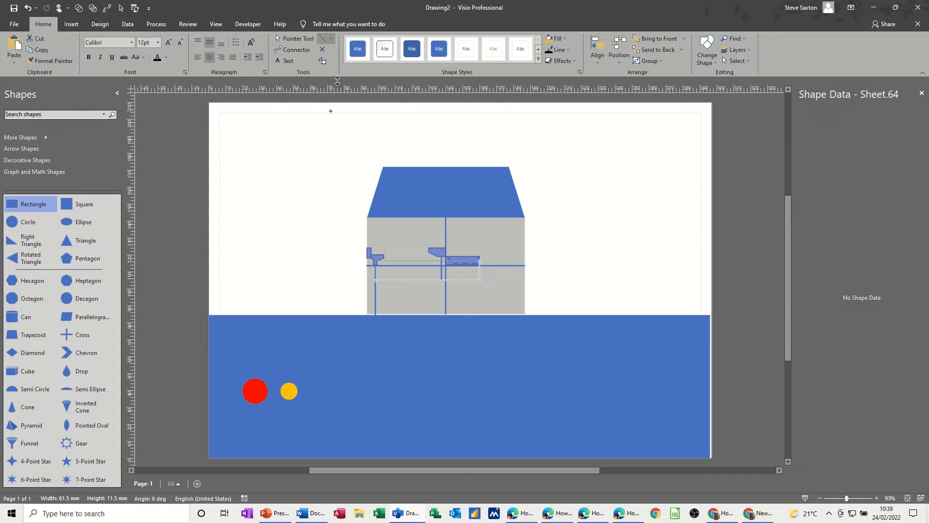
left_click(279, 37)
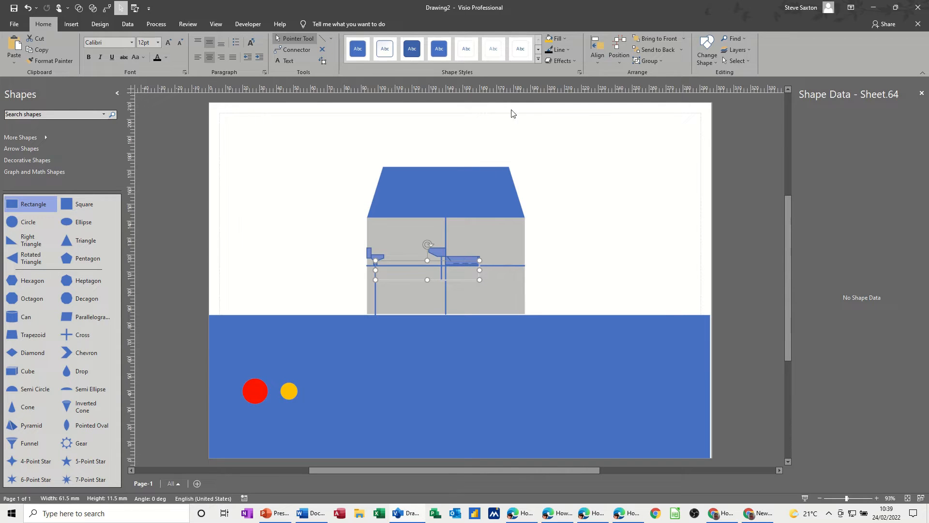
Set the L-shaped bath pipe's line weight to 2¼ pt and its line colour to black
left_click(559, 49)
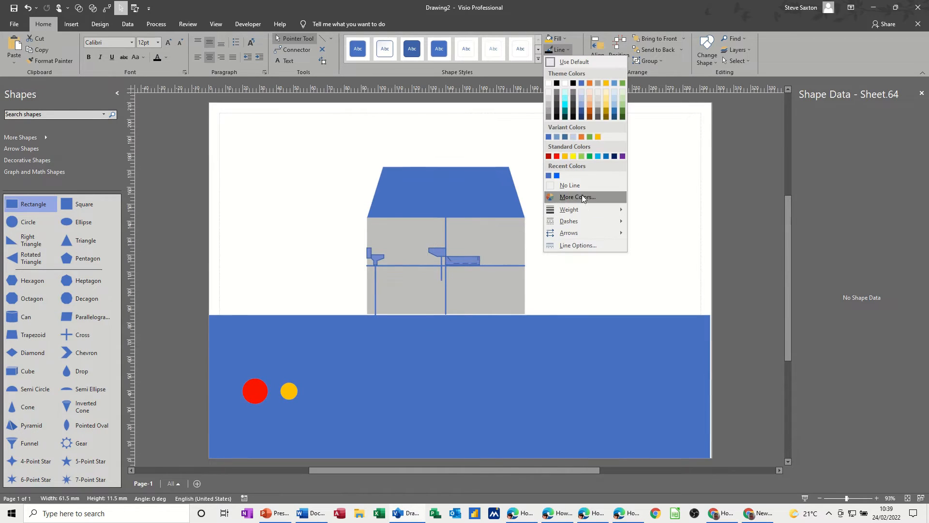
mouse_move(585, 209)
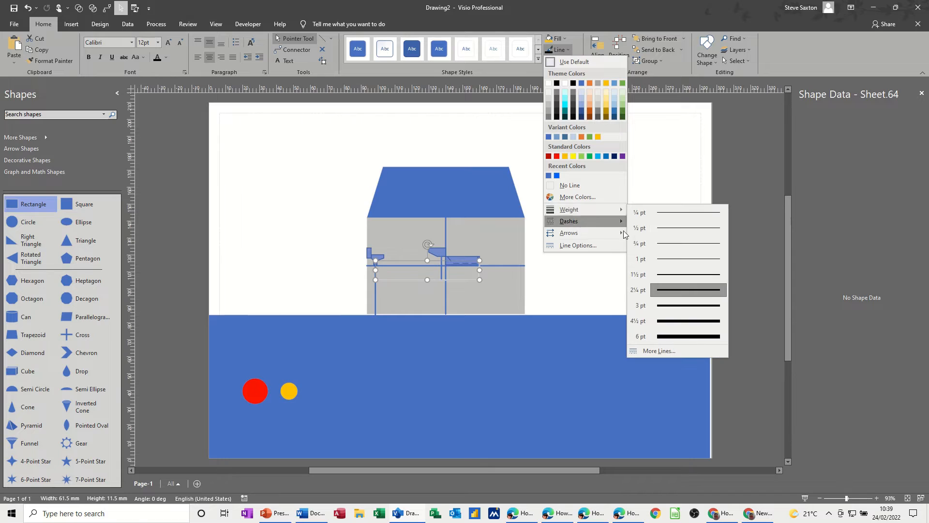
left_click(669, 289)
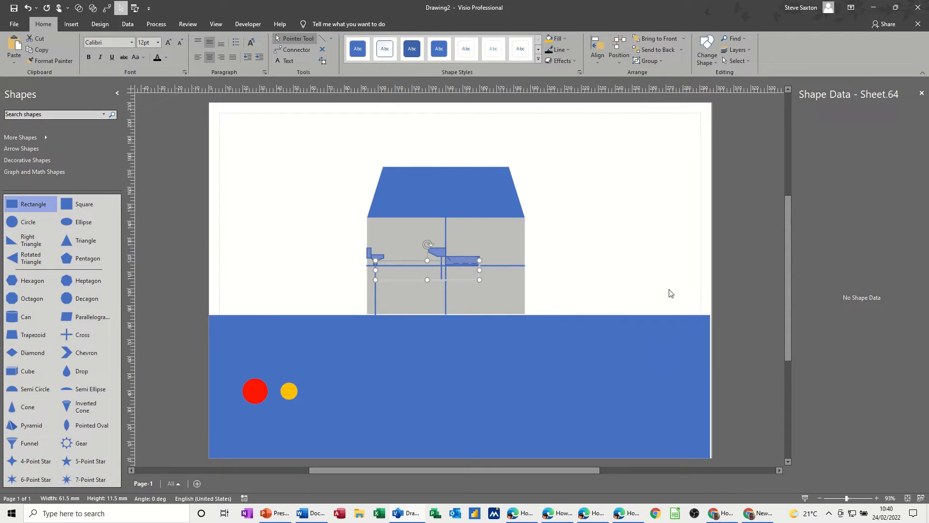
left_click(560, 50)
left_click(558, 92)
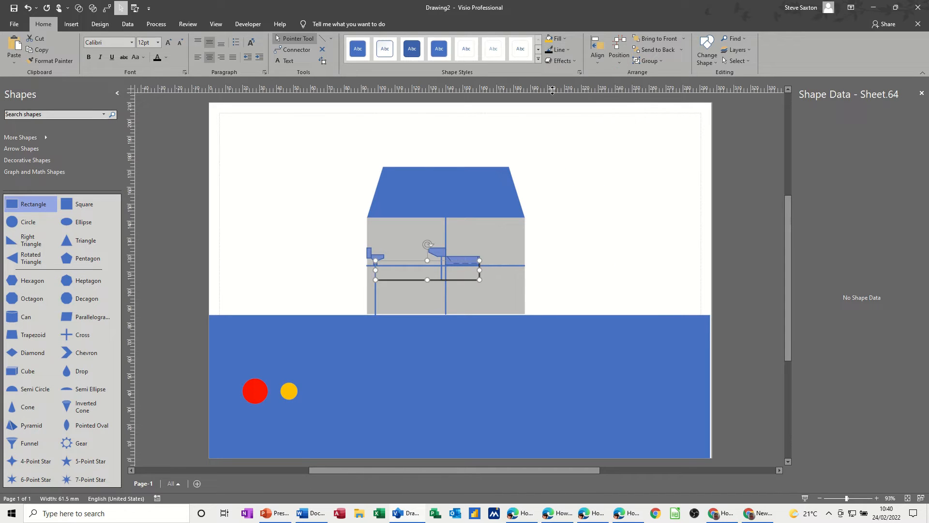
Colour the vertical pipe lines below the toilet and below the basin black
left_click(376, 296)
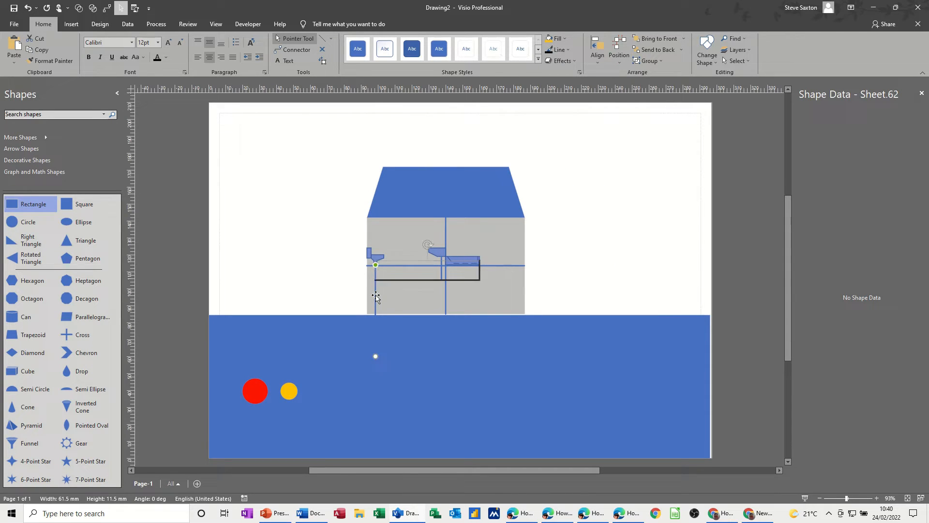
left_click(560, 50)
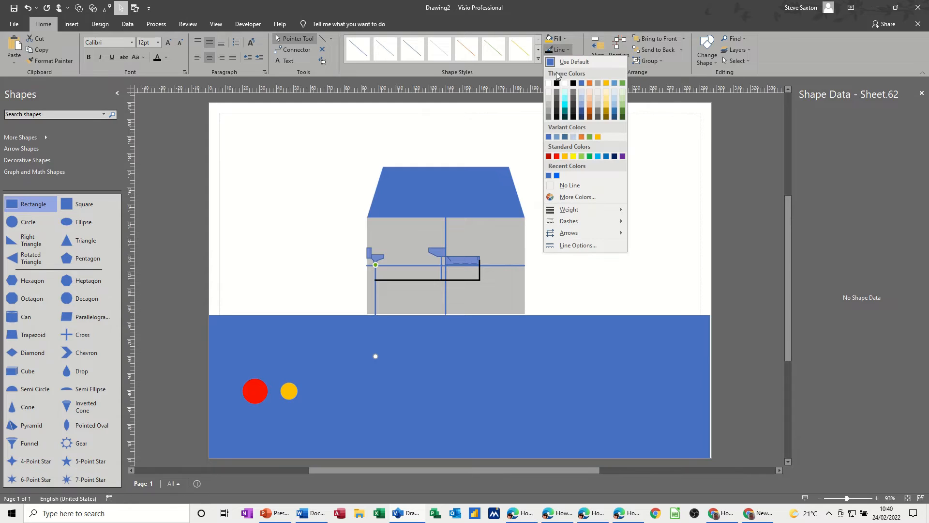
left_click(557, 83)
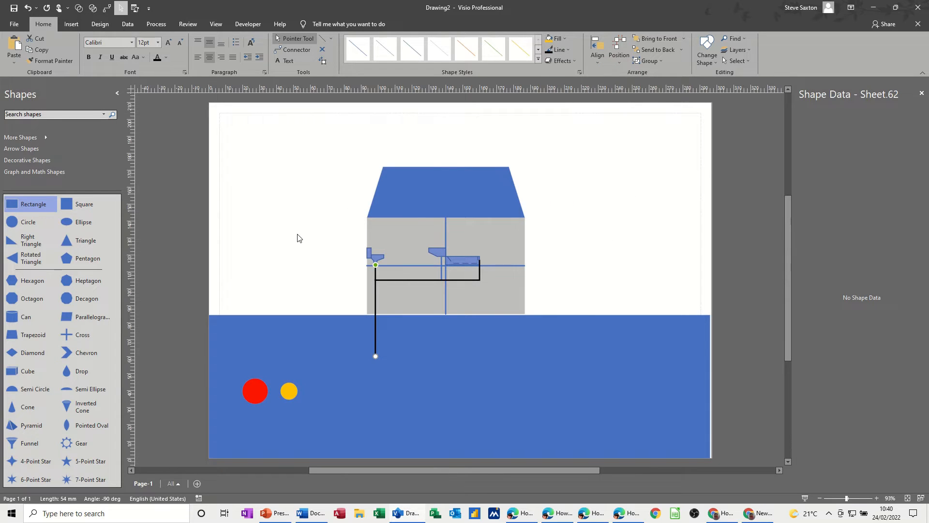
left_click(442, 272)
left_click(560, 50)
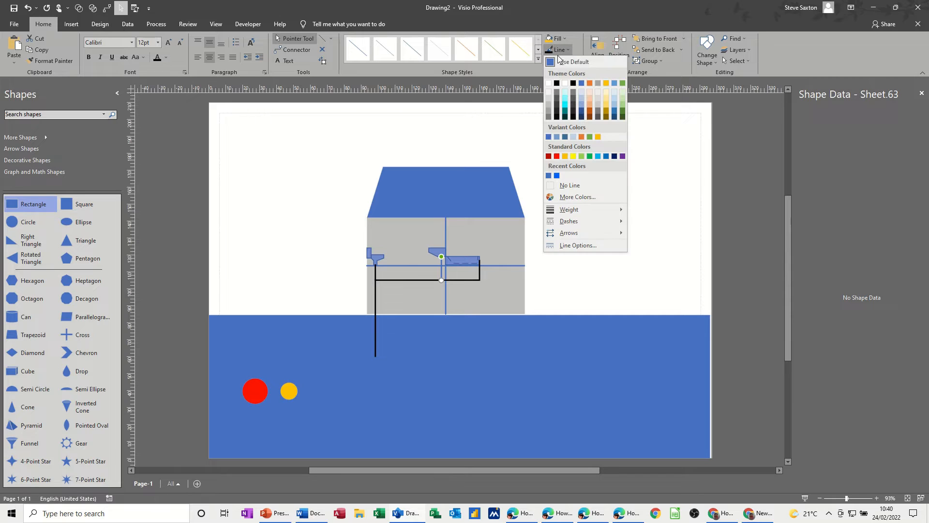
left_click(554, 86)
left_click(286, 224)
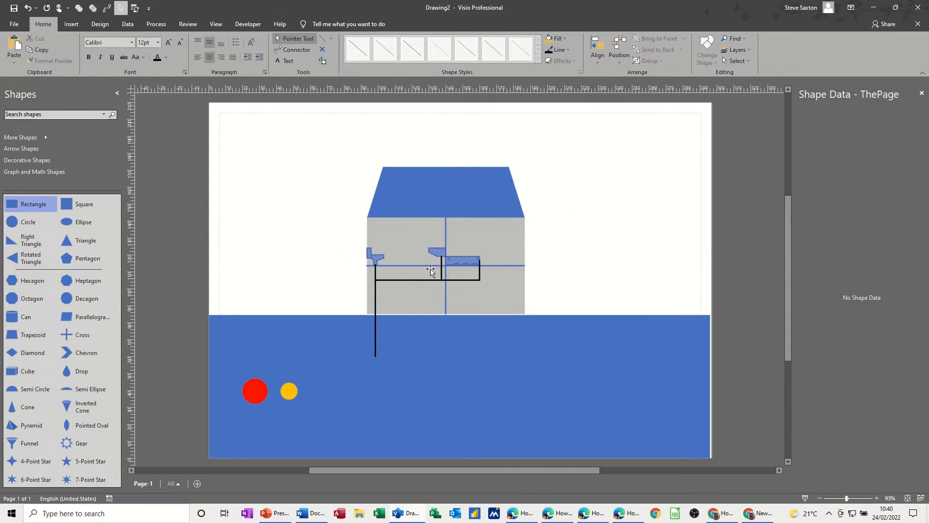
Lengthen the toilet's vertical pipe to about 64 mm and continue it with lines left and down to the red circle's centre
left_click(375, 356)
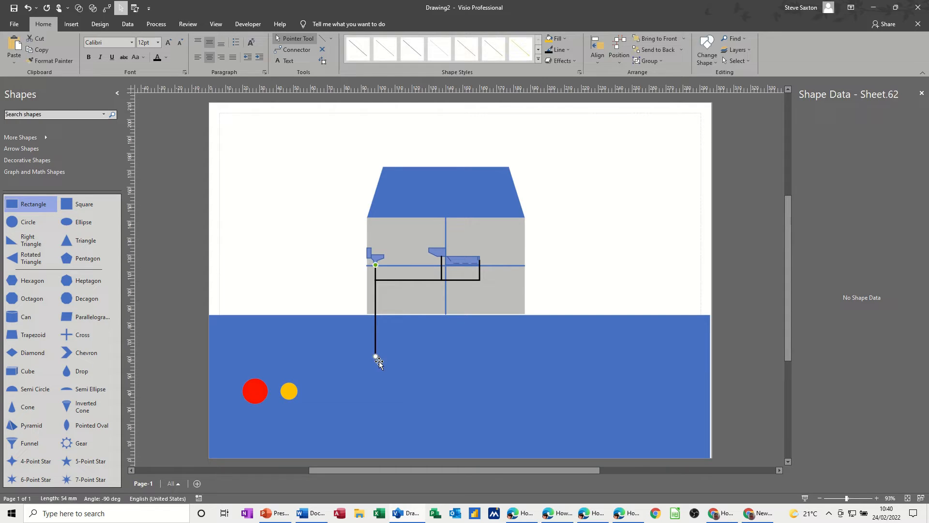
left_click_drag(374, 358, 375, 373)
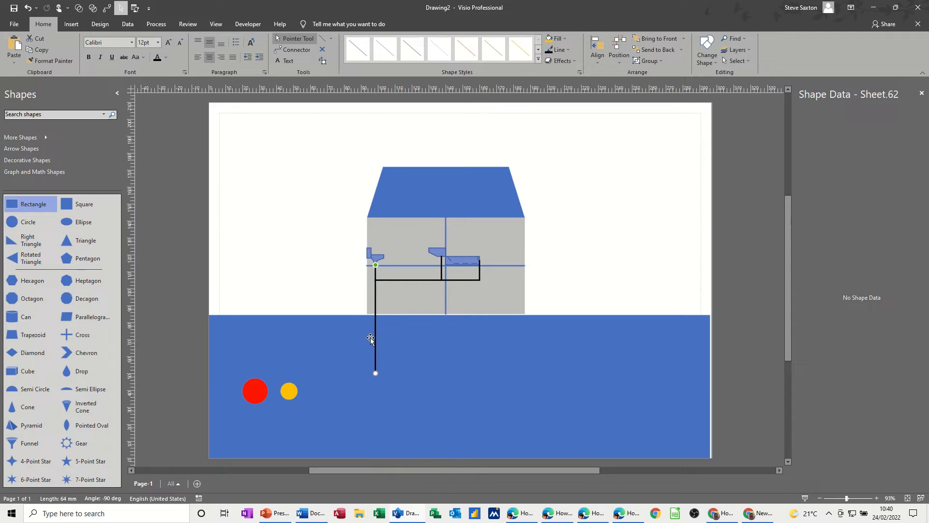
left_click(323, 41)
left_click_drag(376, 374, 300, 374)
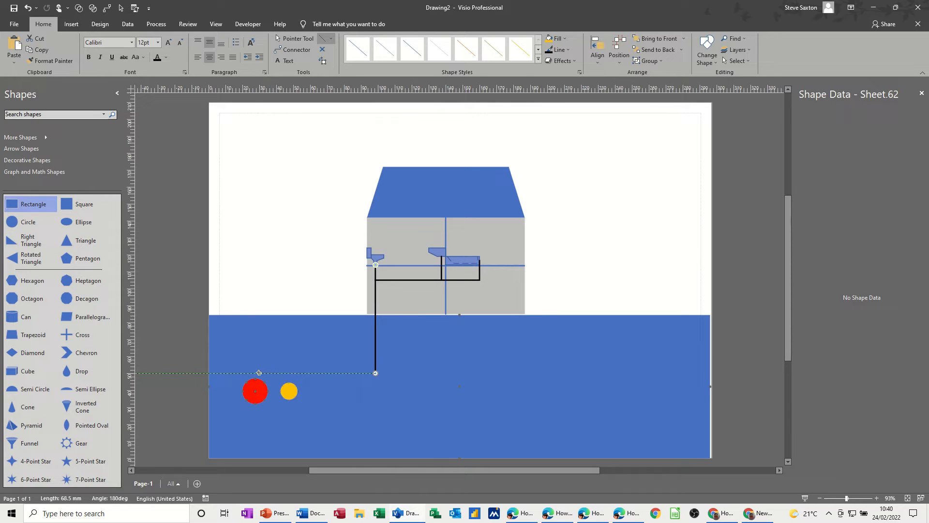
left_click_drag(256, 374, 257, 390)
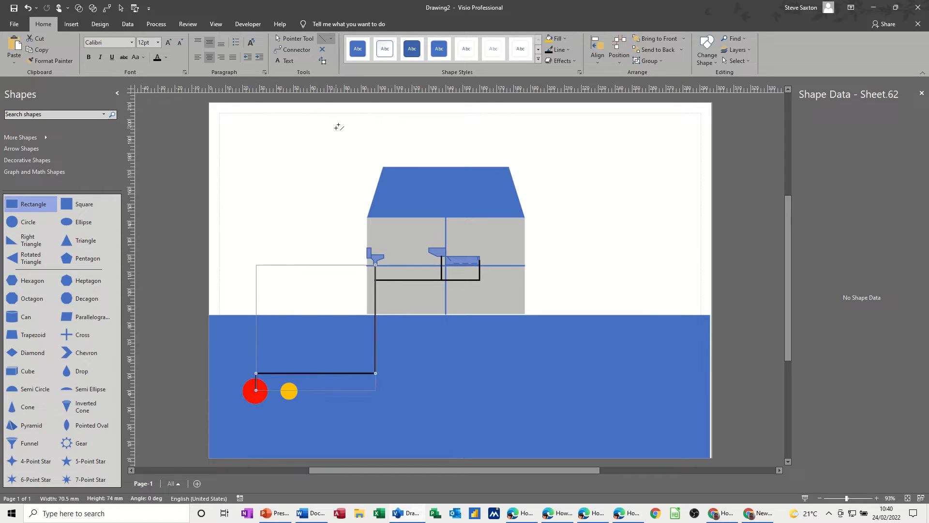
left_click(293, 38)
left_click(254, 209)
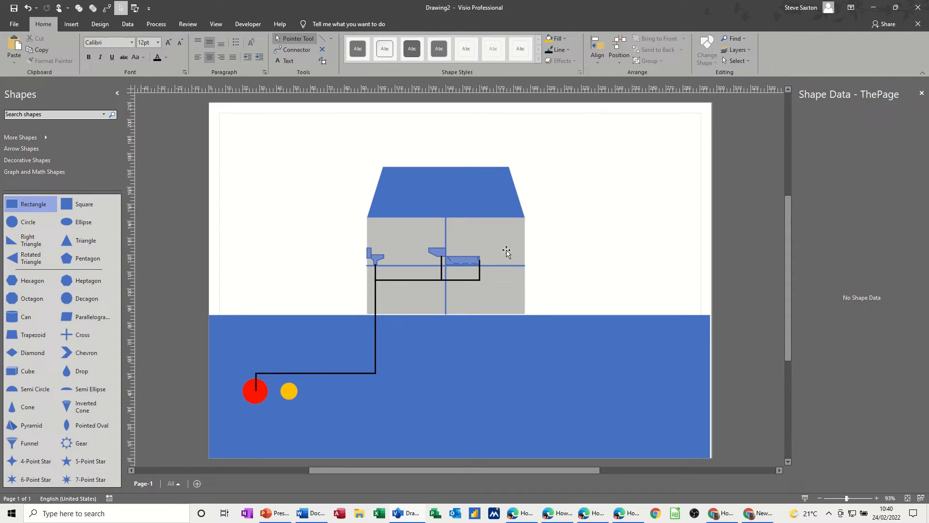
Duplicate the basin's pipe line, place the copy near the house's right wall, and stretch it to about 100 mm from the roof into the ground
left_click(376, 303)
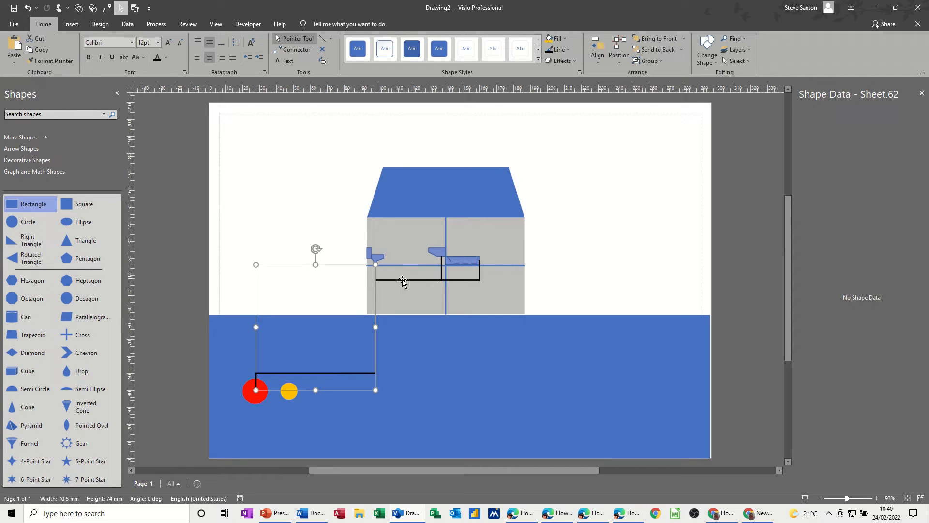
left_click(441, 270)
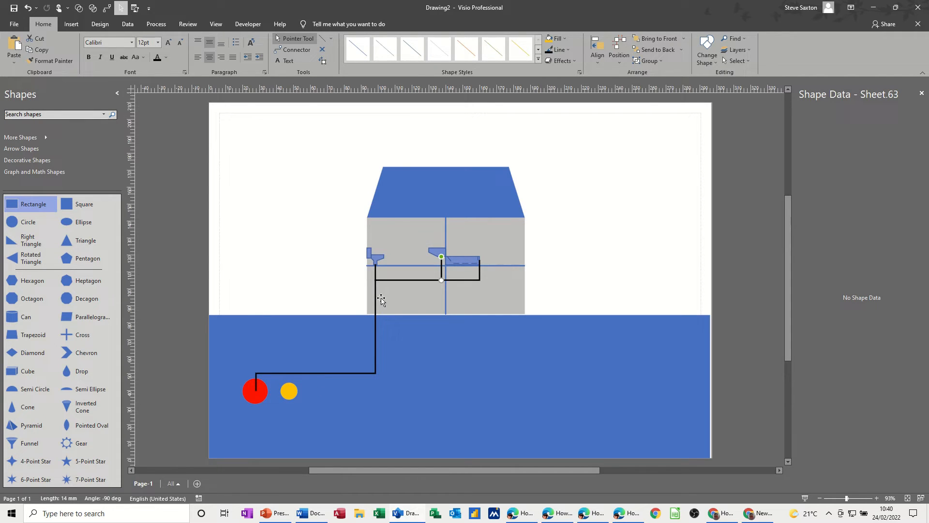
key("ctrl+d")
left_click_drag(457, 289, 504, 300)
left_click_drag(506, 302, 512, 203)
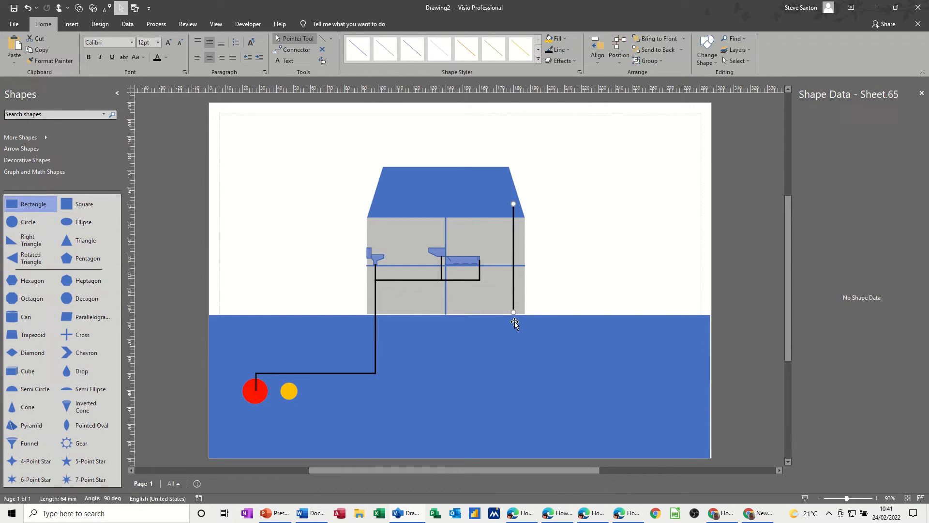
left_click_drag(516, 313, 514, 373)
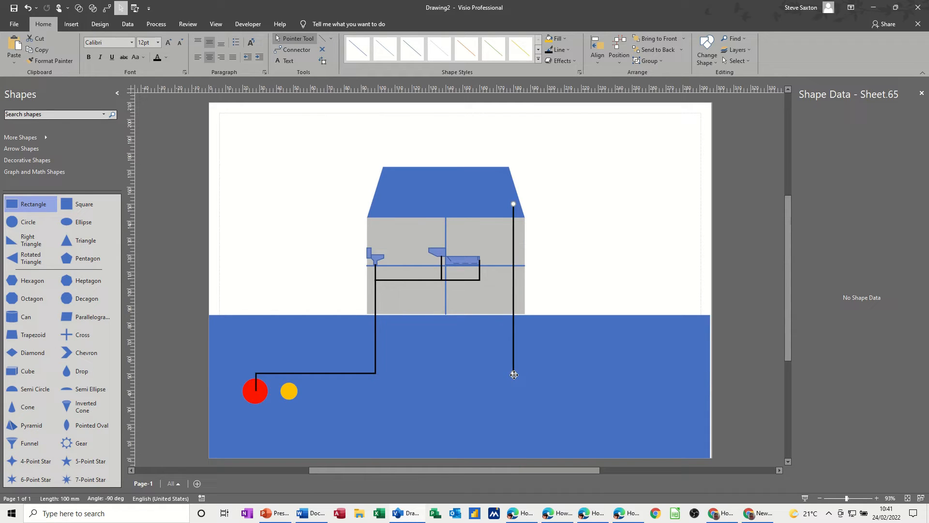
Draw a horizontal line from the lower end of the 100 mm pipe to the bottom corner of the toilet's pipe
left_click(322, 44)
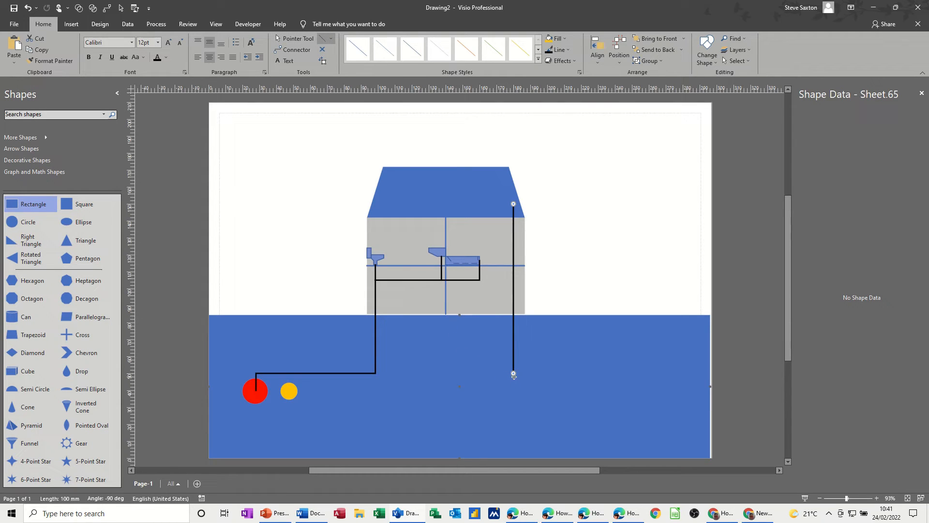
left_click_drag(515, 373, 375, 377)
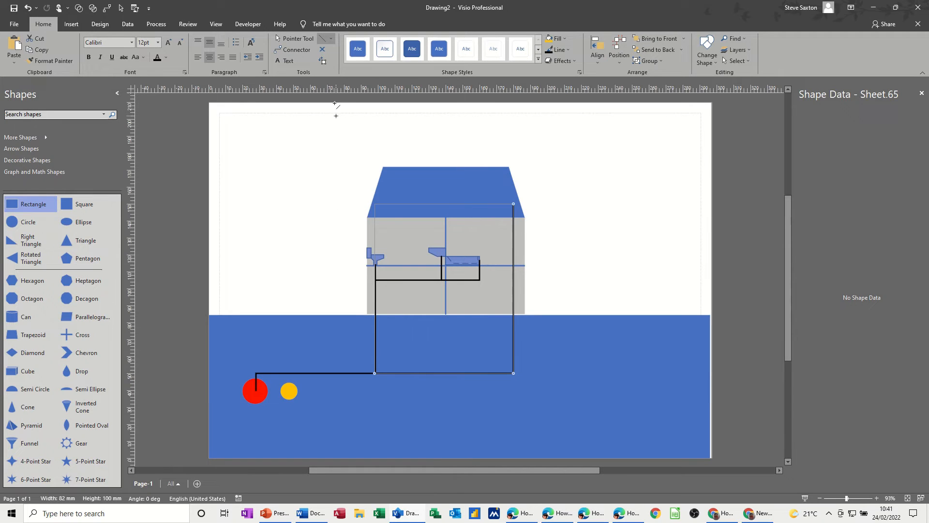
left_click(293, 38)
left_click(568, 212)
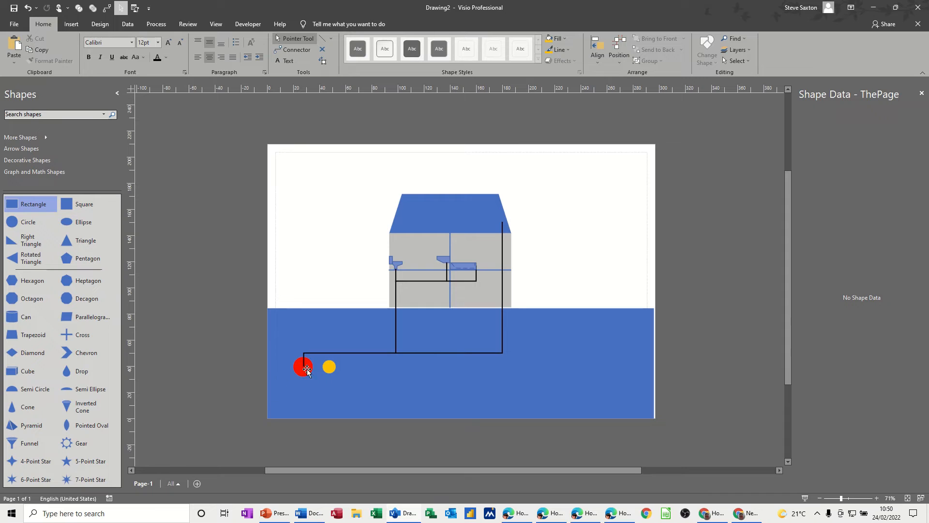
Bring the red circle to the front so it covers the end of the pipe line
left_click(326, 369)
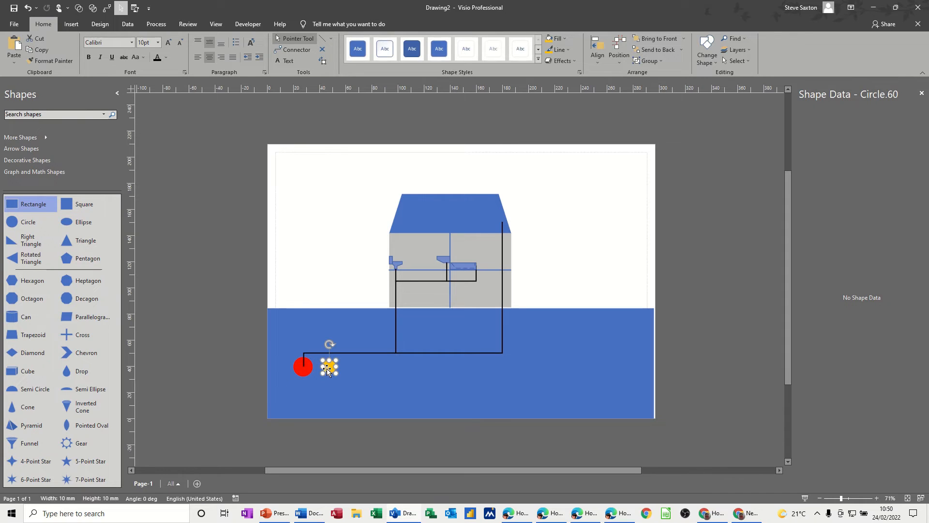
left_click(299, 371)
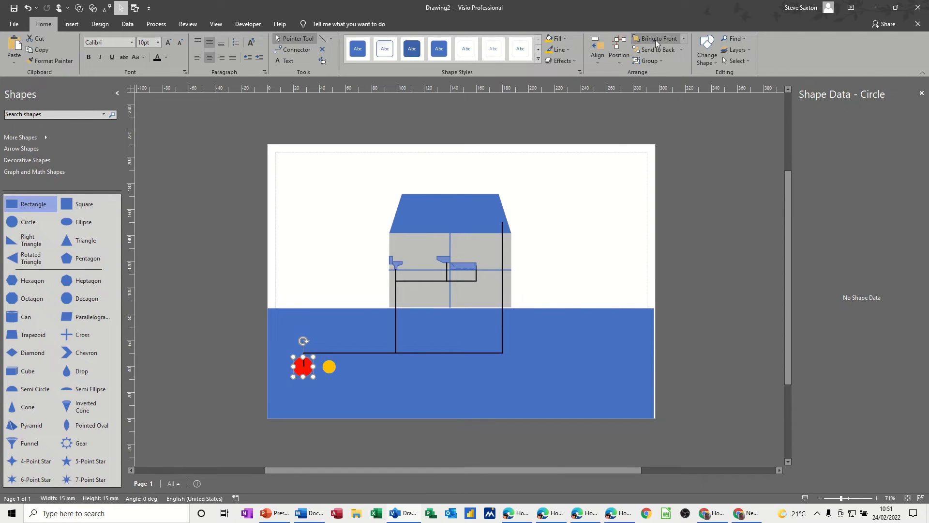
left_click(212, 298)
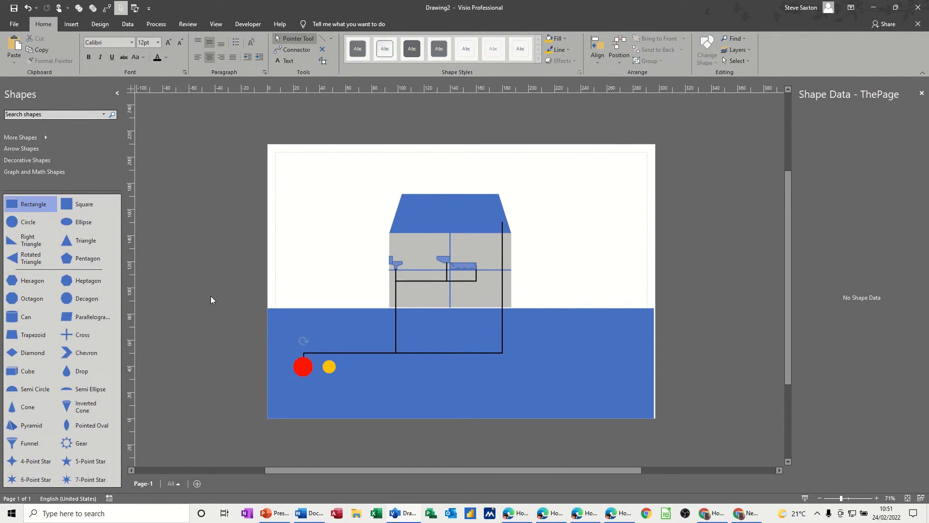
left_click(330, 366)
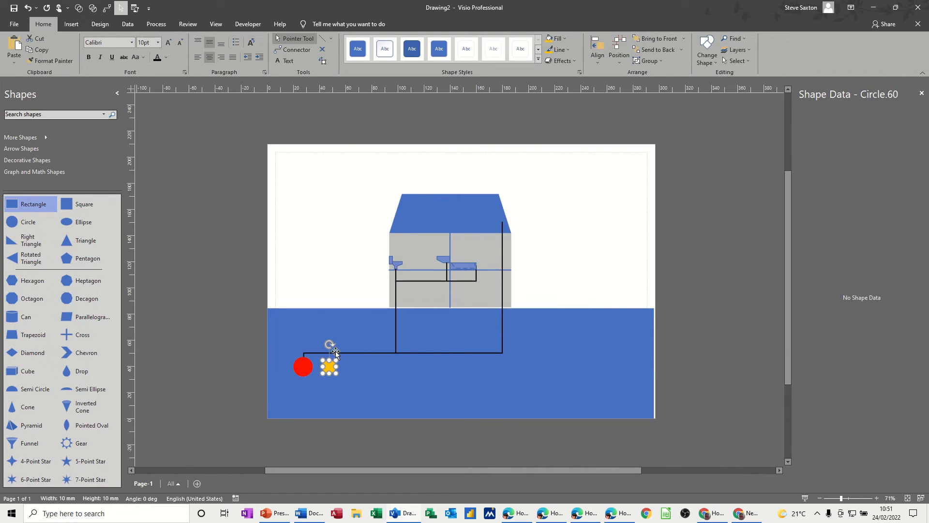
left_click(395, 265)
left_click(443, 259)
left_click(466, 273)
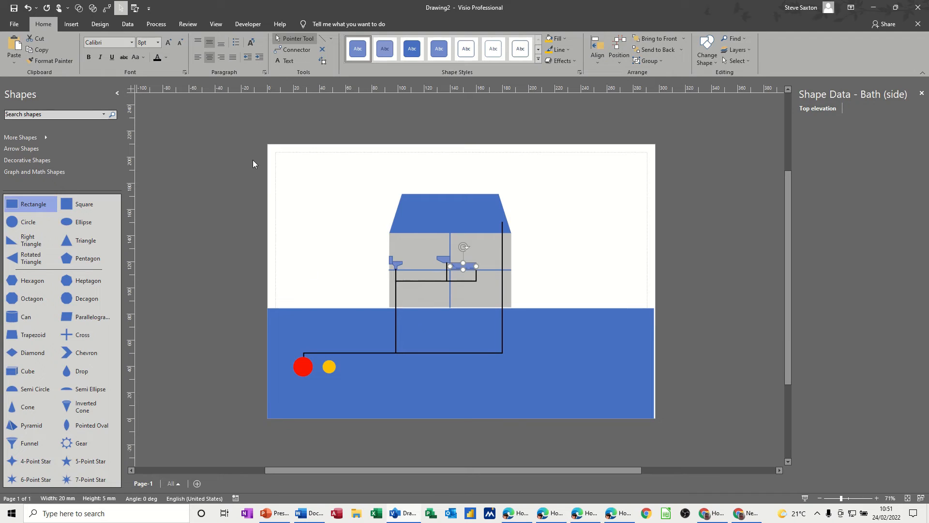
Draw a connector from the toilet's left side down to the right edge of the orange circle
left_click(294, 50)
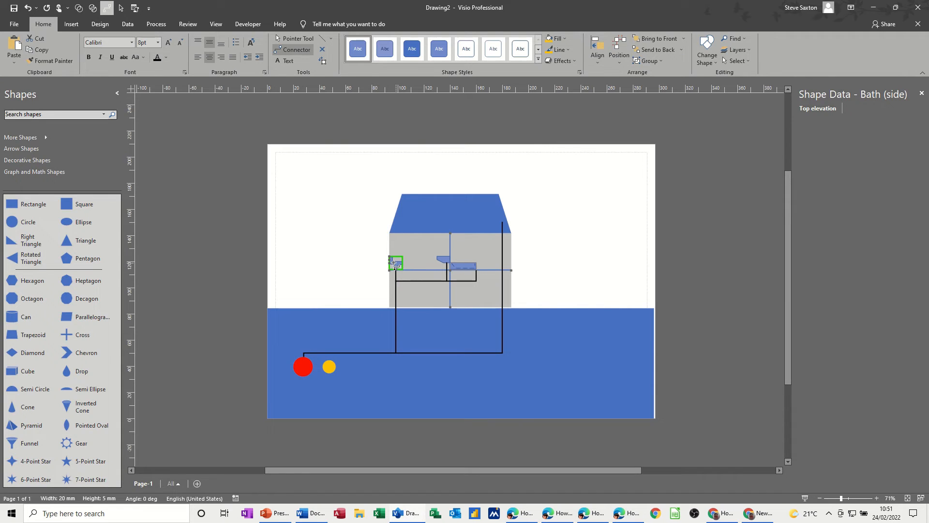
left_click_drag(390, 263, 392, 332)
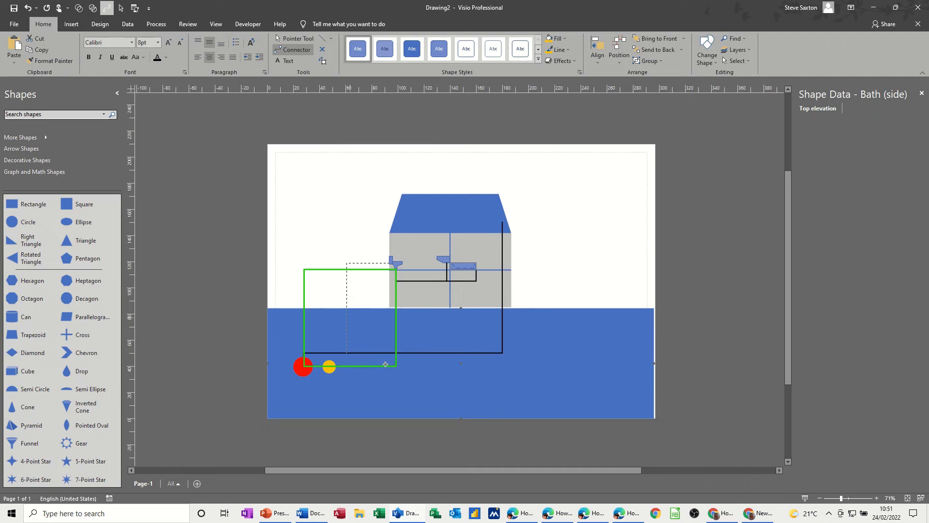
left_click_drag(357, 364, 337, 366)
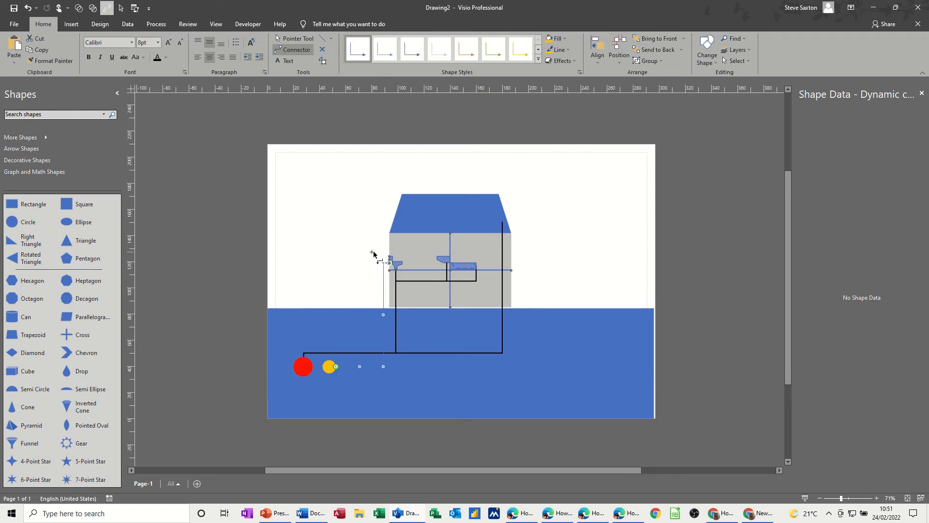
key("ctrl+z")
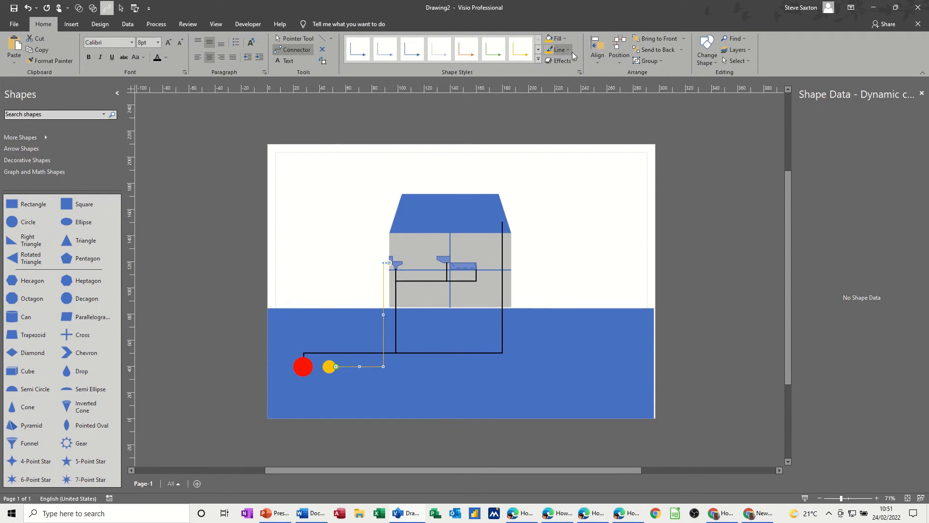
Set the toilet's orange connector to 1½ pt weight and shift its vertical segment right, just inside the house's left wall
left_click(569, 53)
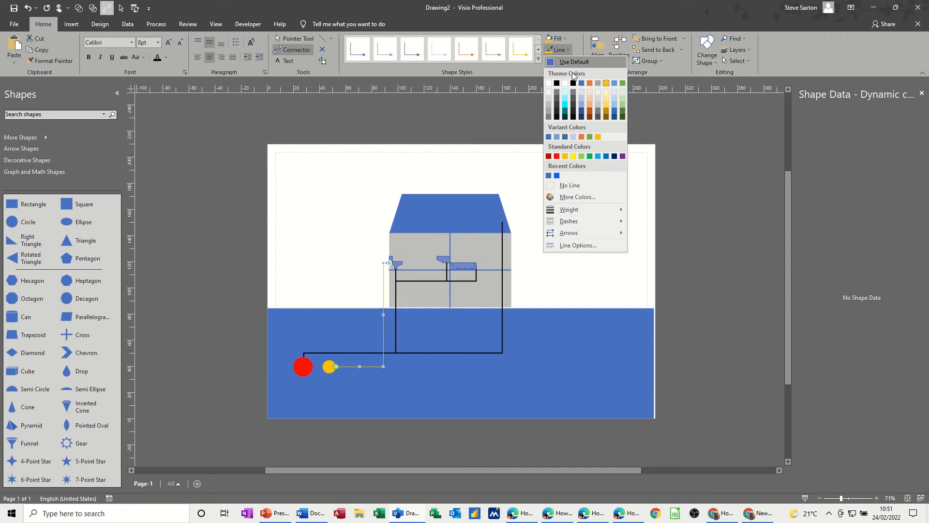
mouse_move(589, 209)
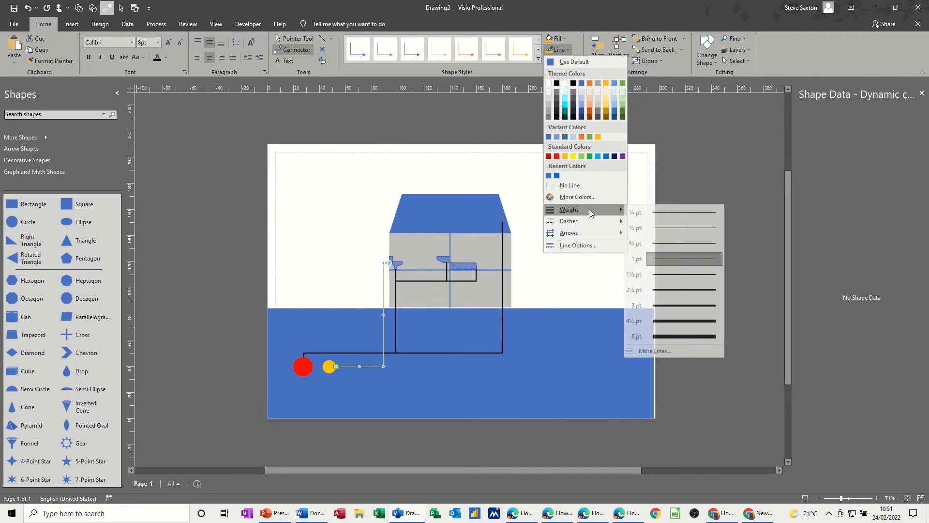
left_click(670, 274)
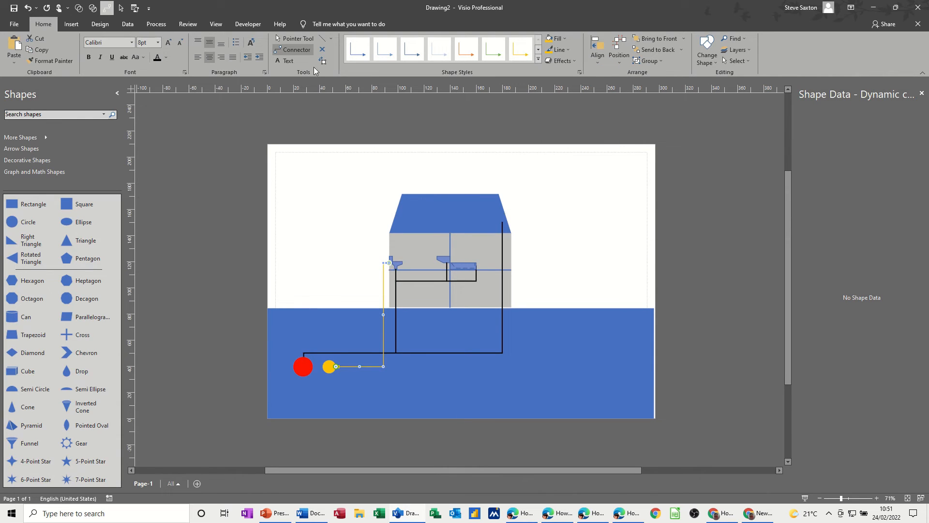
left_click(292, 41)
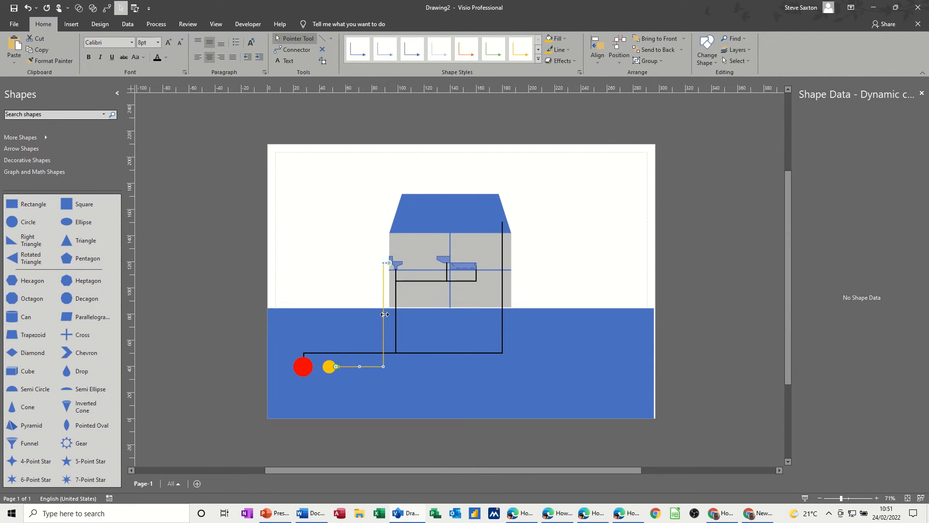
left_click_drag(384, 315, 393, 315)
Remove the arrowhead from the toilet's orange connector
left_click(563, 50)
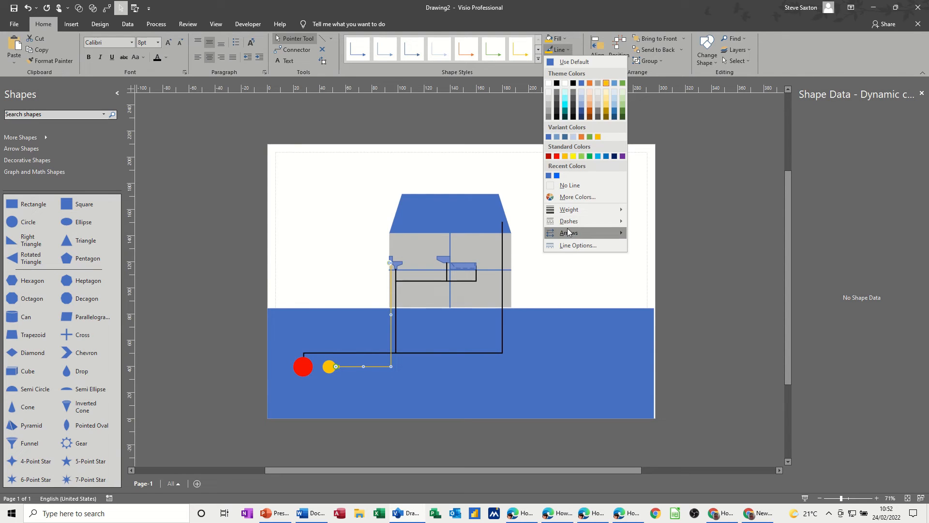
mouse_move(590, 234)
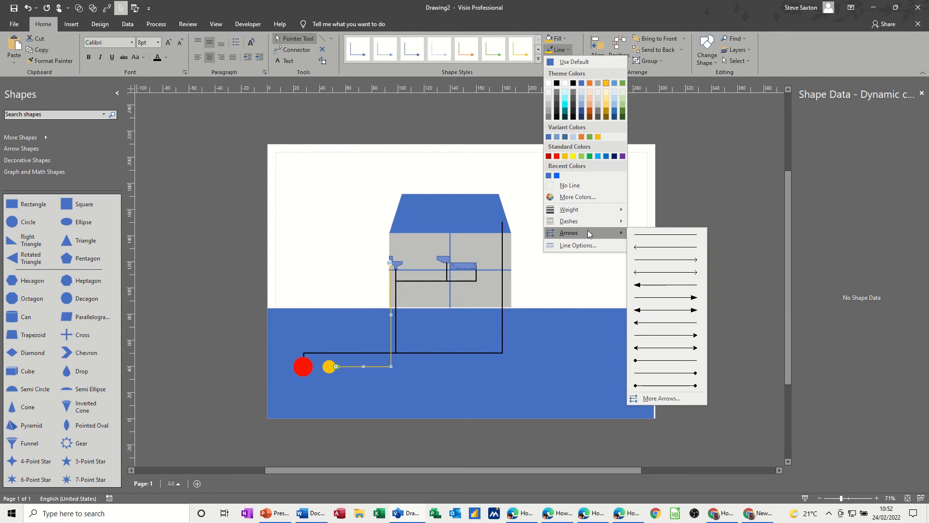
left_click(638, 236)
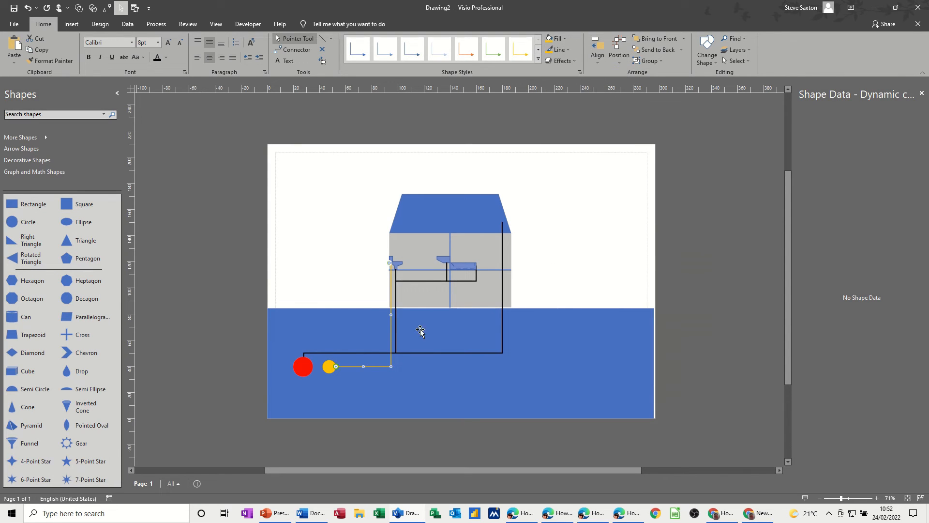
left_click(215, 252)
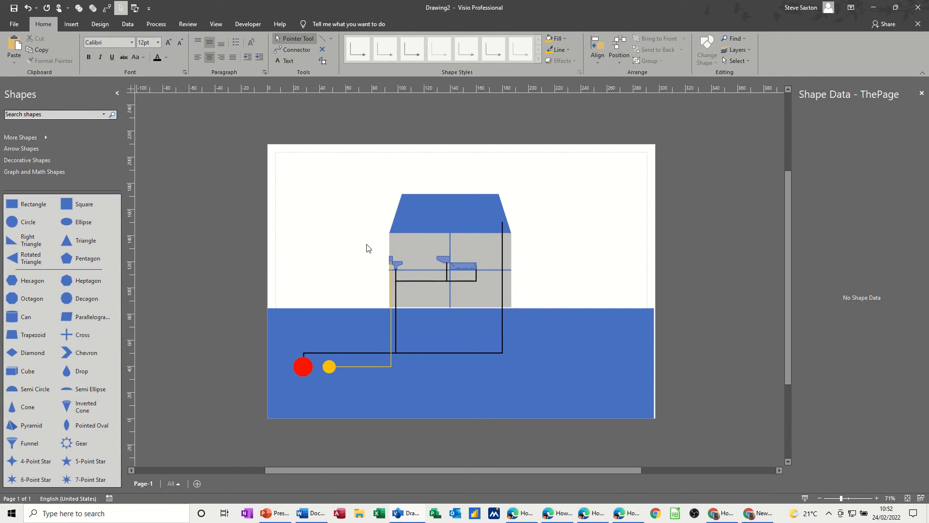
Draw a connector from the bath's right end to the horizontal underground pipe and colour it orange like the toilet's connector
left_click(298, 50)
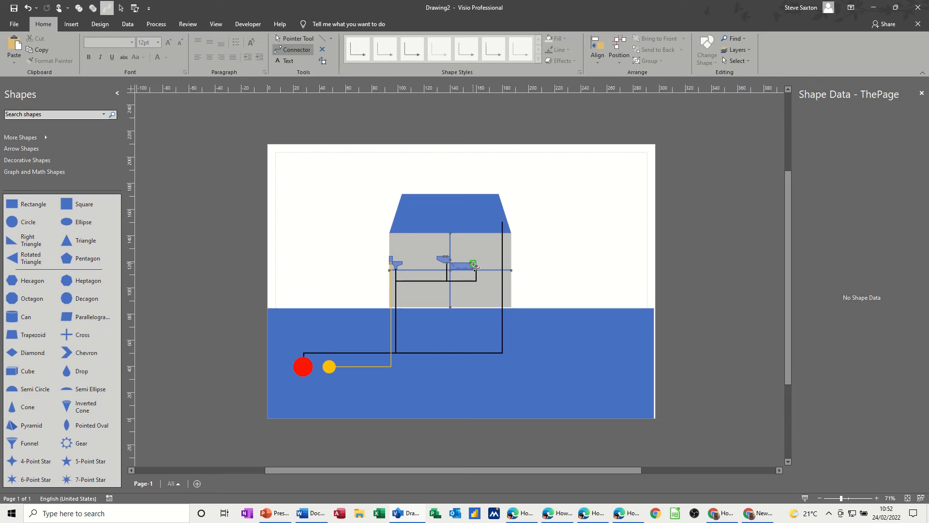
left_click_drag(473, 265, 391, 275)
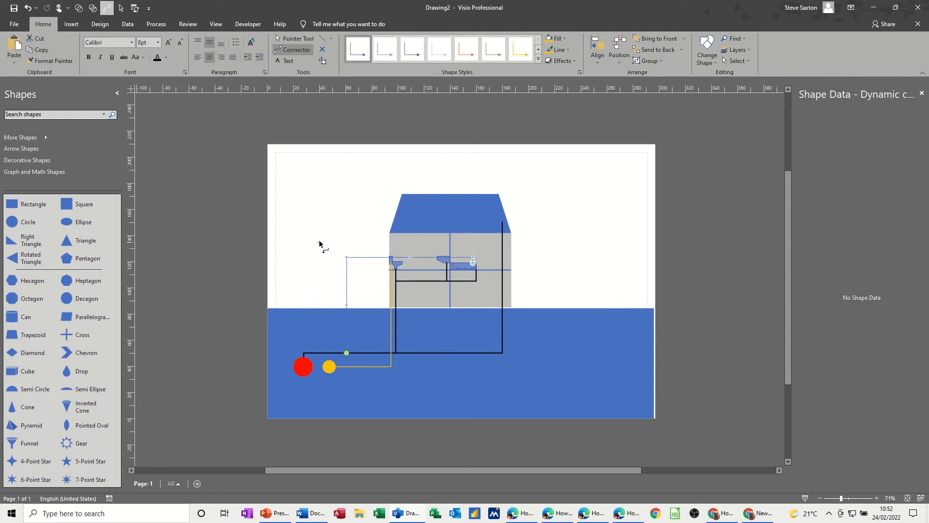
left_click(557, 51)
left_click(606, 83)
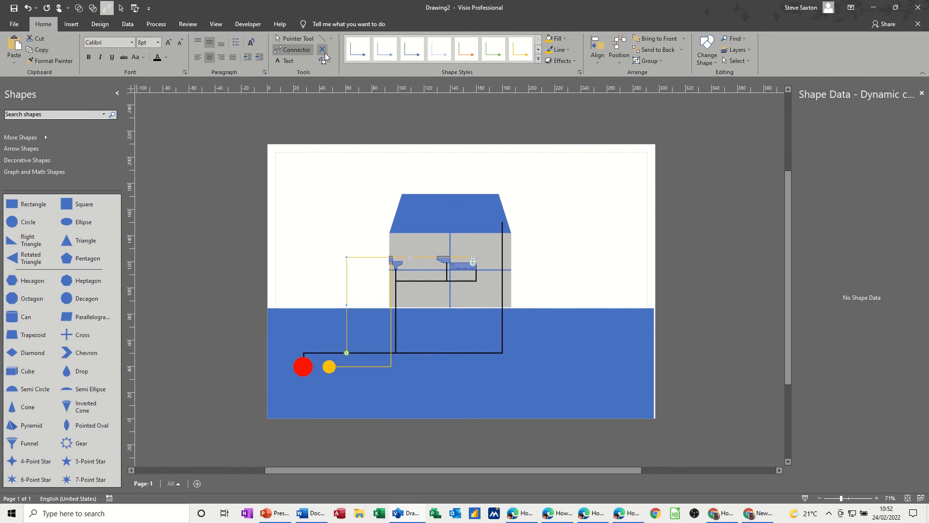
Reroute the bath's connector so it runs just below the floor line and down along the toilet's orange pipe
left_click(295, 38)
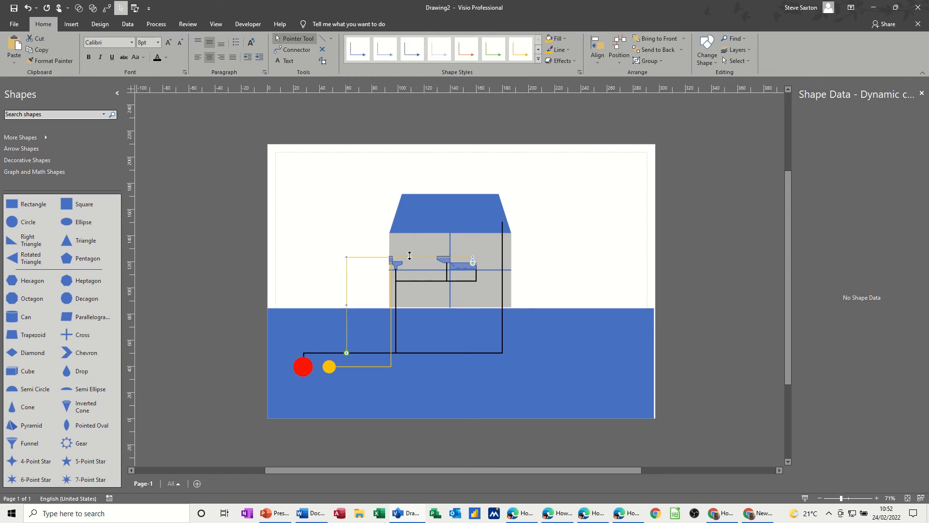
left_click_drag(410, 256, 412, 275)
left_click_drag(361, 315, 390, 314)
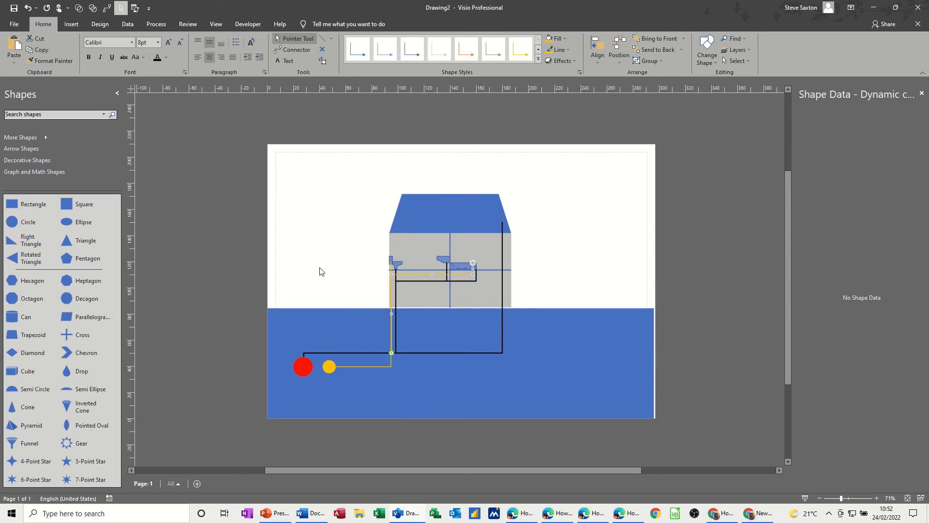
left_click(219, 214)
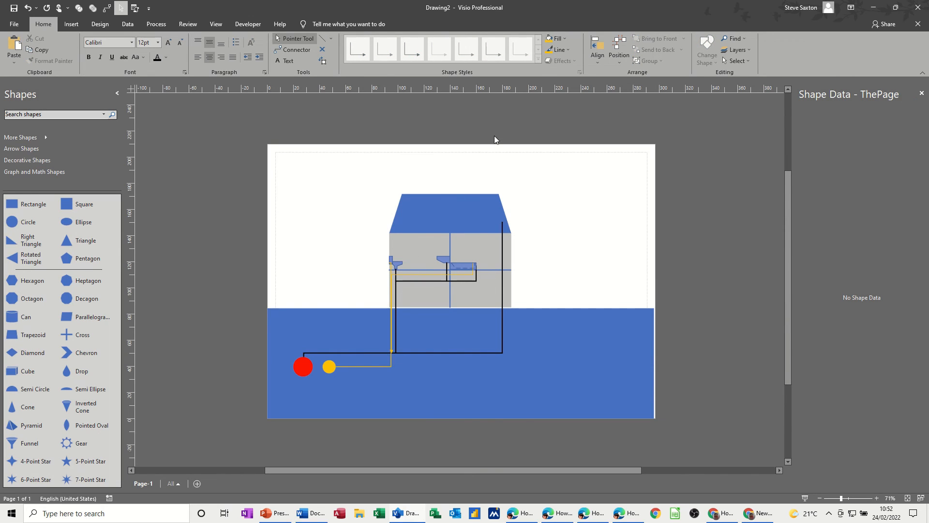
Remove the arrowhead from the bath's orange connector
left_click(569, 51)
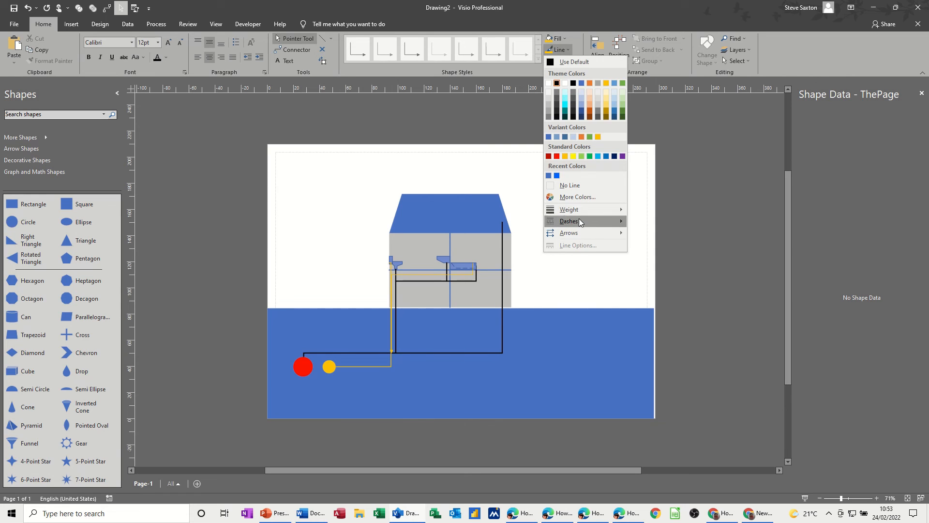
mouse_move(579, 222)
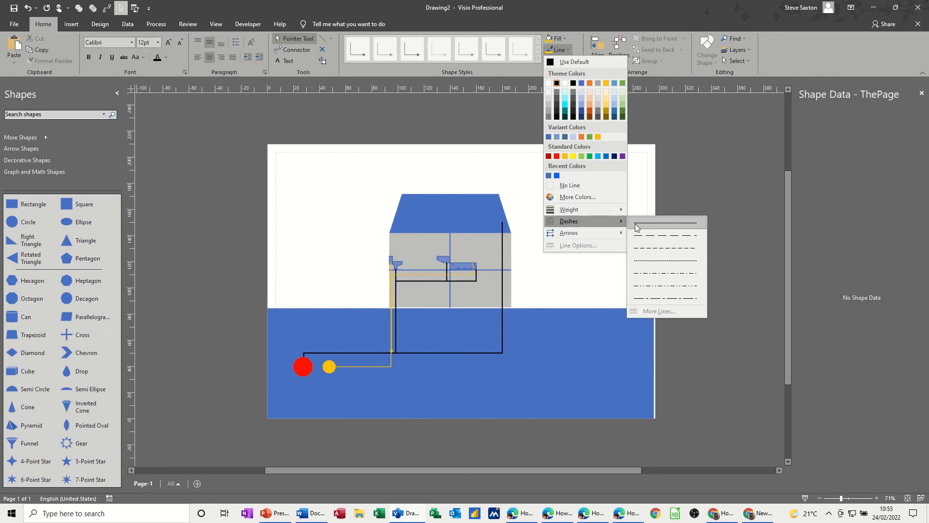
mouse_move(604, 232)
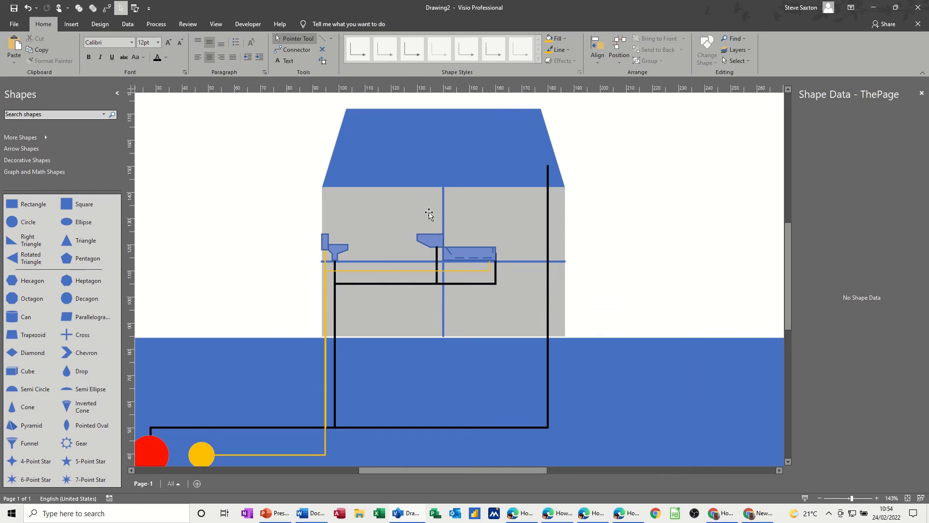
Draw a vertical line about 11.5 mm long from the basin's right edge down to the orange pipe and colour it orange
left_click(322, 39)
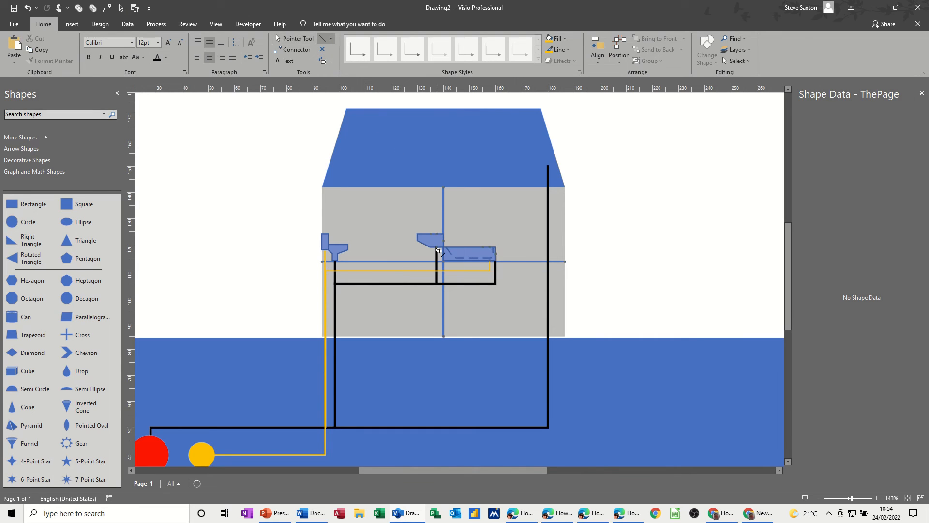
left_click_drag(444, 242, 443, 271)
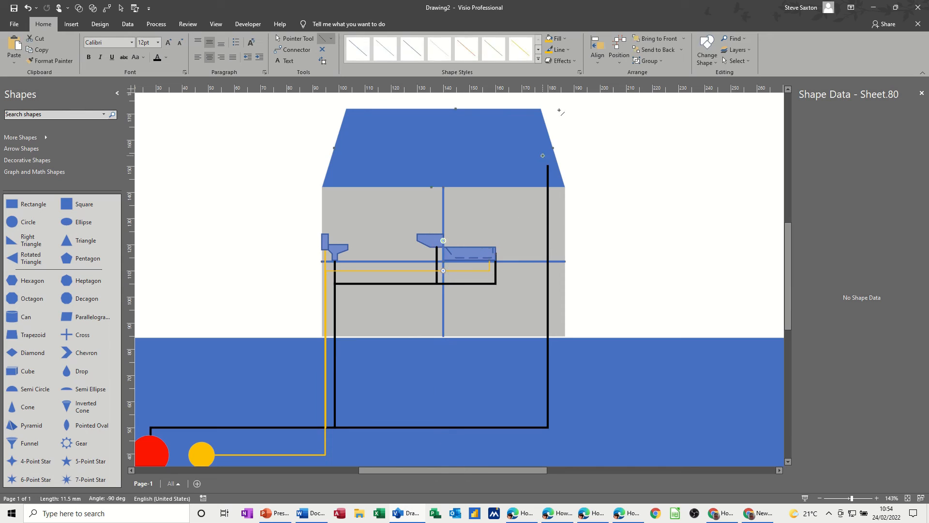
left_click(563, 50)
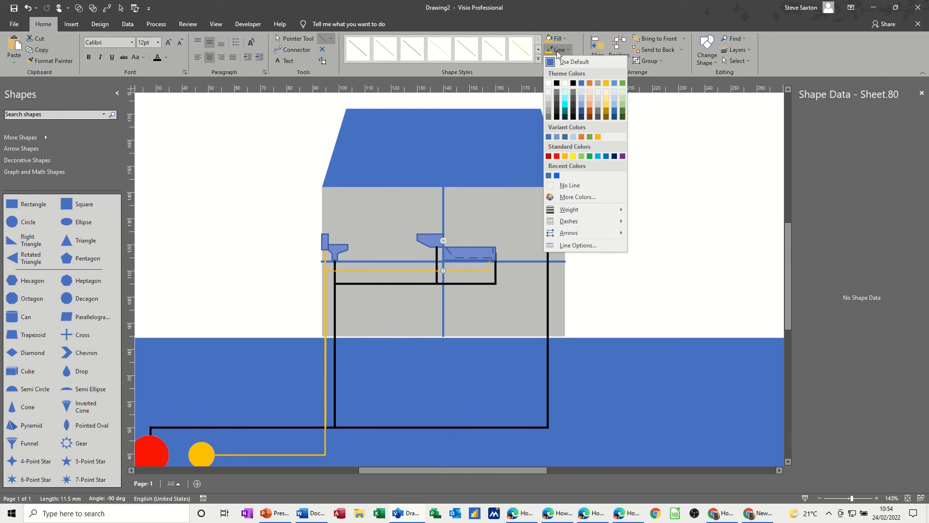
left_click(553, 54)
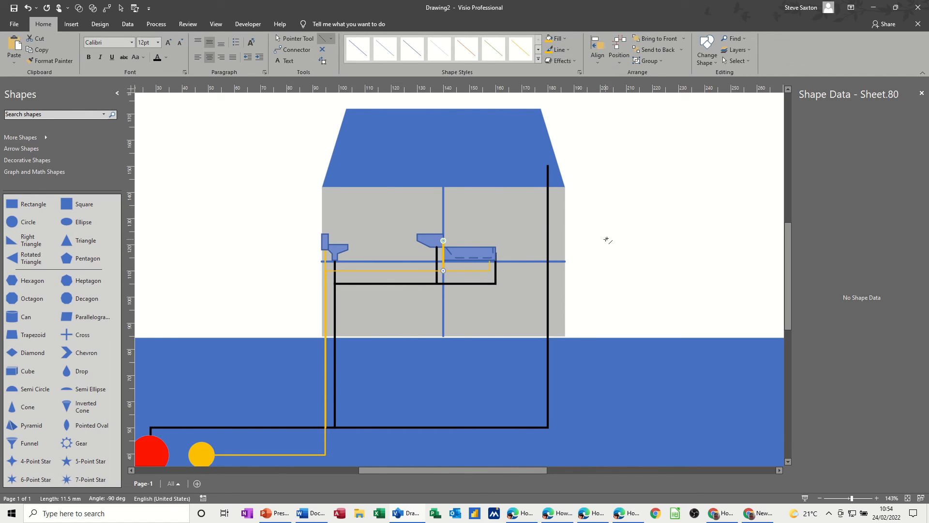
left_click(299, 42)
left_click(649, 328)
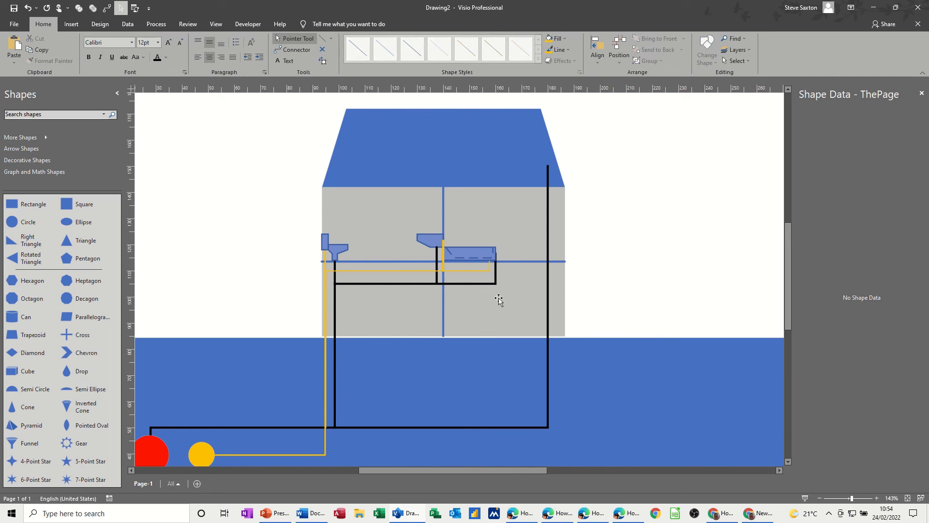
Bring the basin in front of its orange pipe line and set that line's weight to 1½ pt
left_click(431, 245)
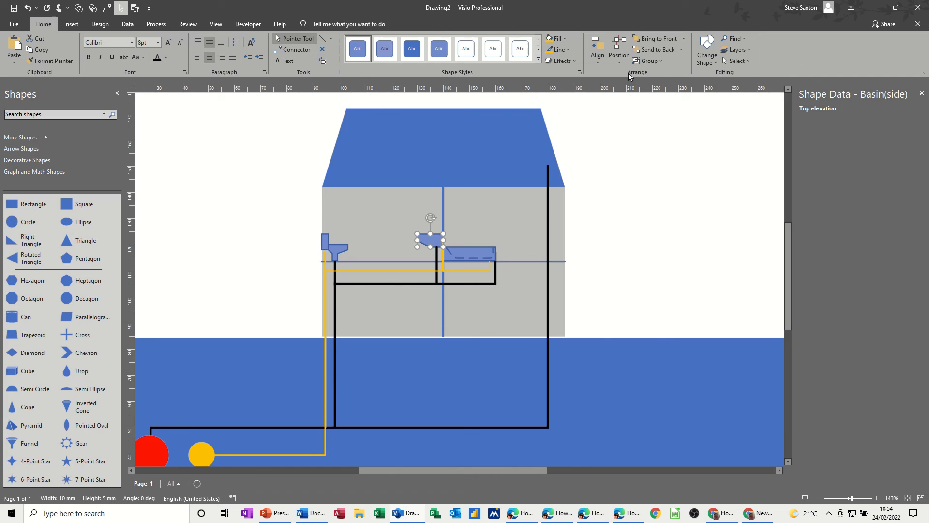
left_click(647, 228)
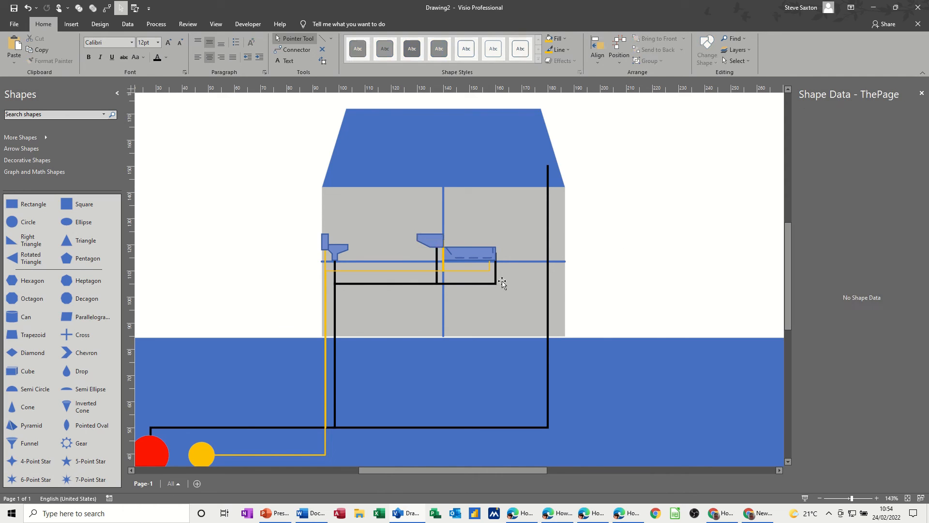
left_click(443, 265)
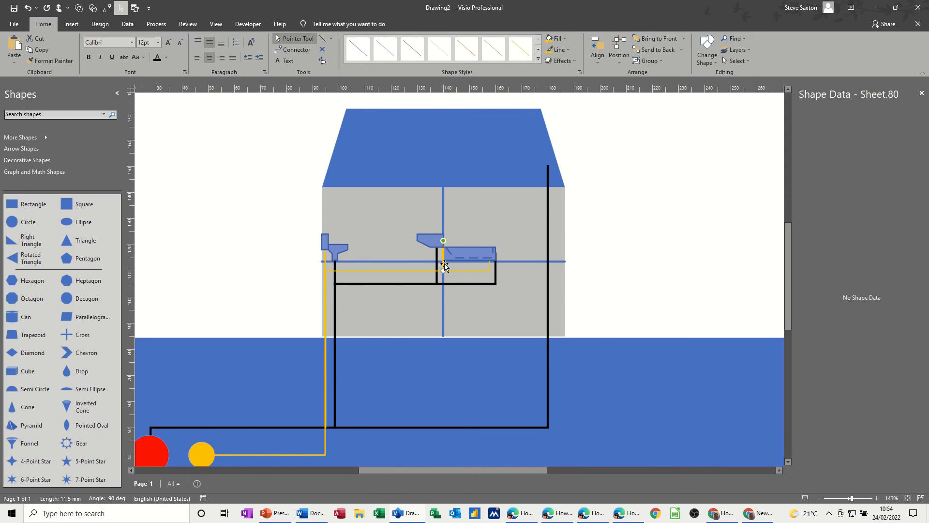
left_click(567, 50)
mouse_move(589, 210)
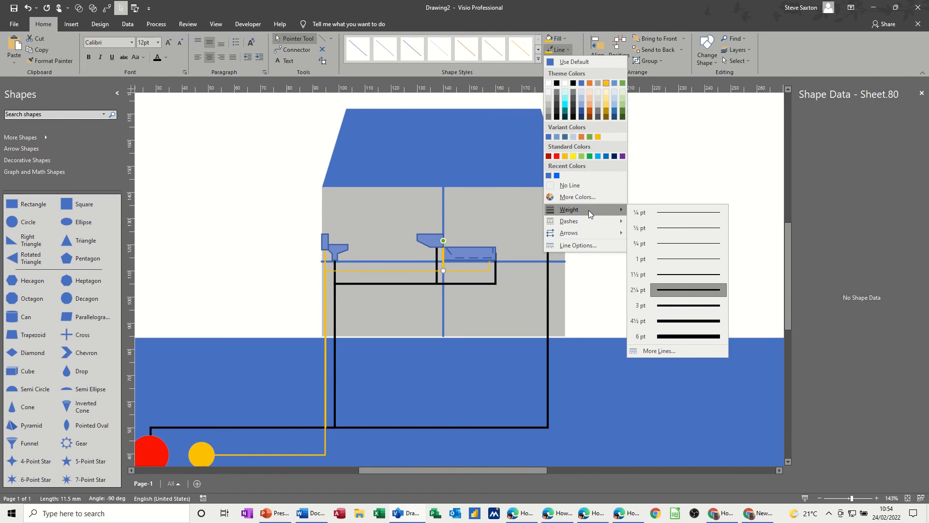
left_click(675, 269)
left_click(636, 238)
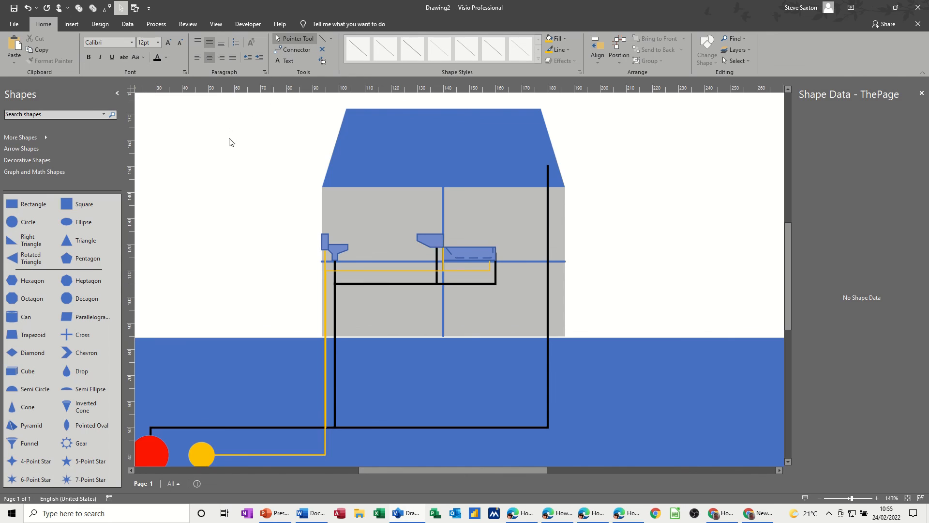
scroll(230, 145, "down", 3)
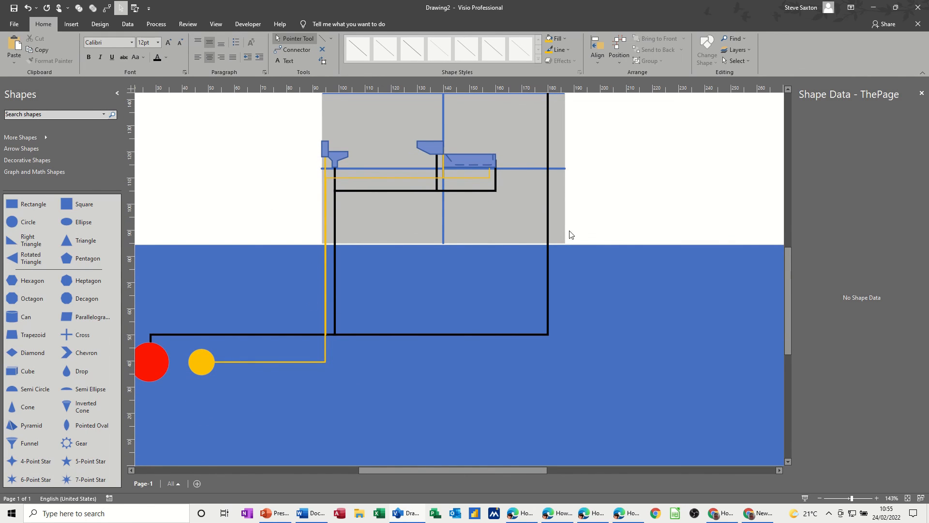
scroll(751, 456, "up", 1)
left_click(820, 498)
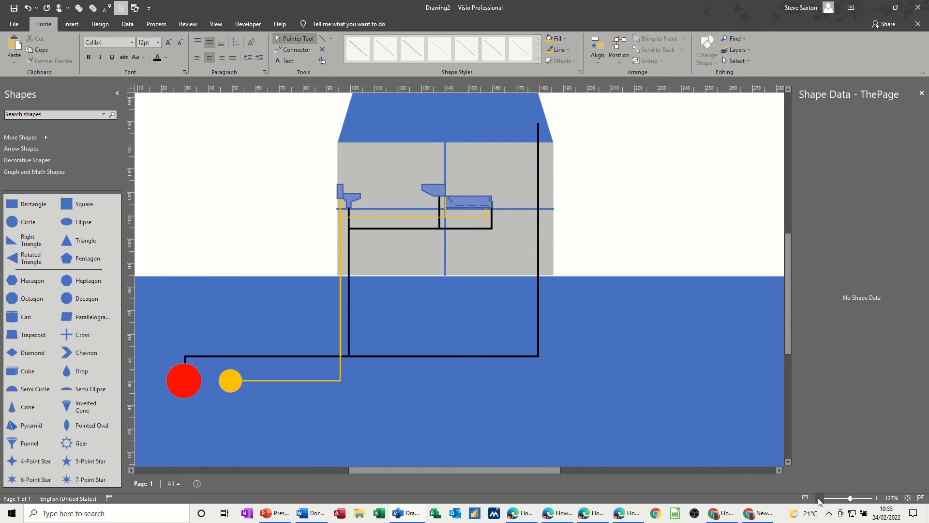
left_click(820, 498)
left_click(819, 498)
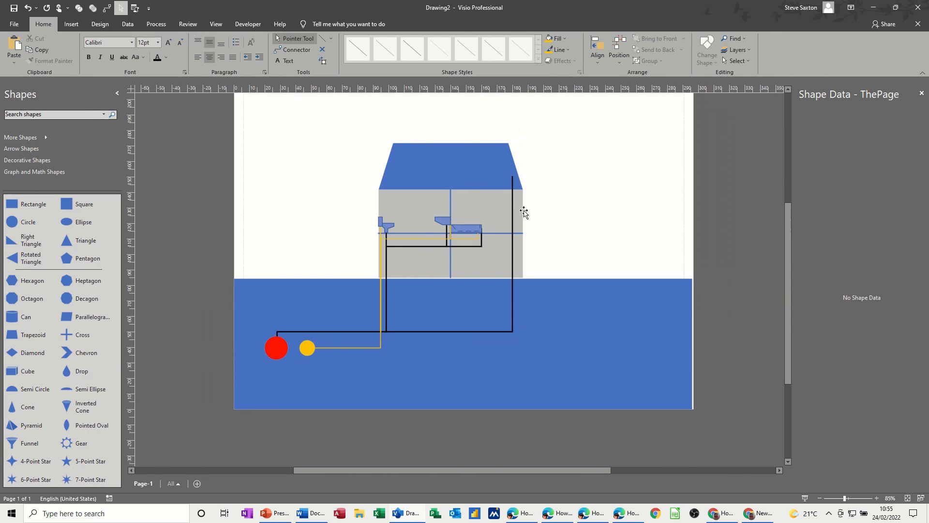